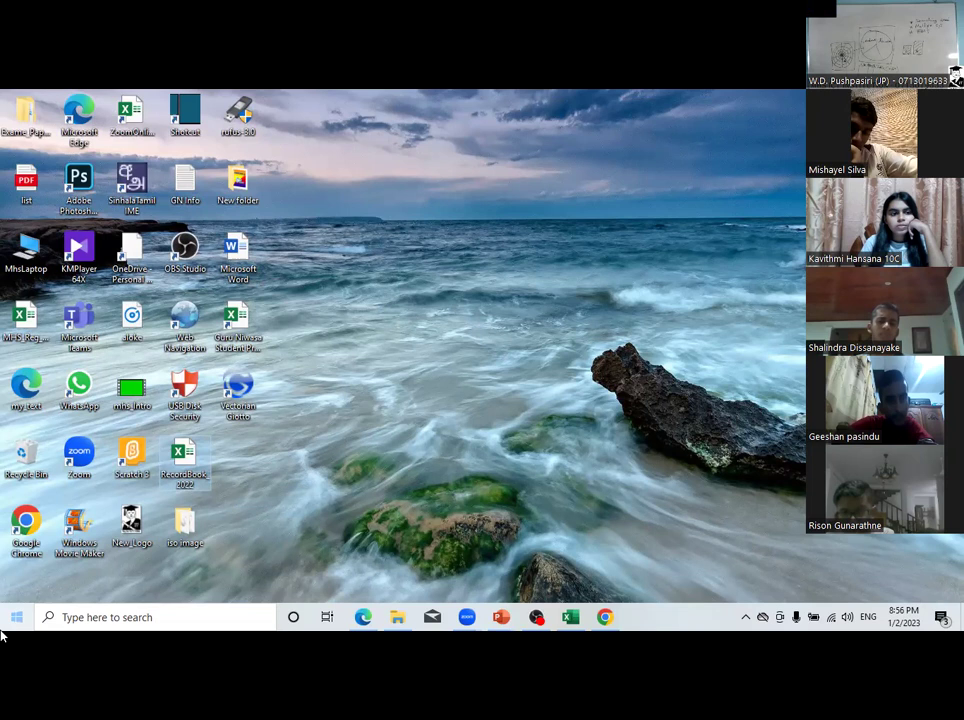
Open Control Panel through a Windows search and display its items as large icons
{"action": "left_click", "coordinate": [86, 617]}
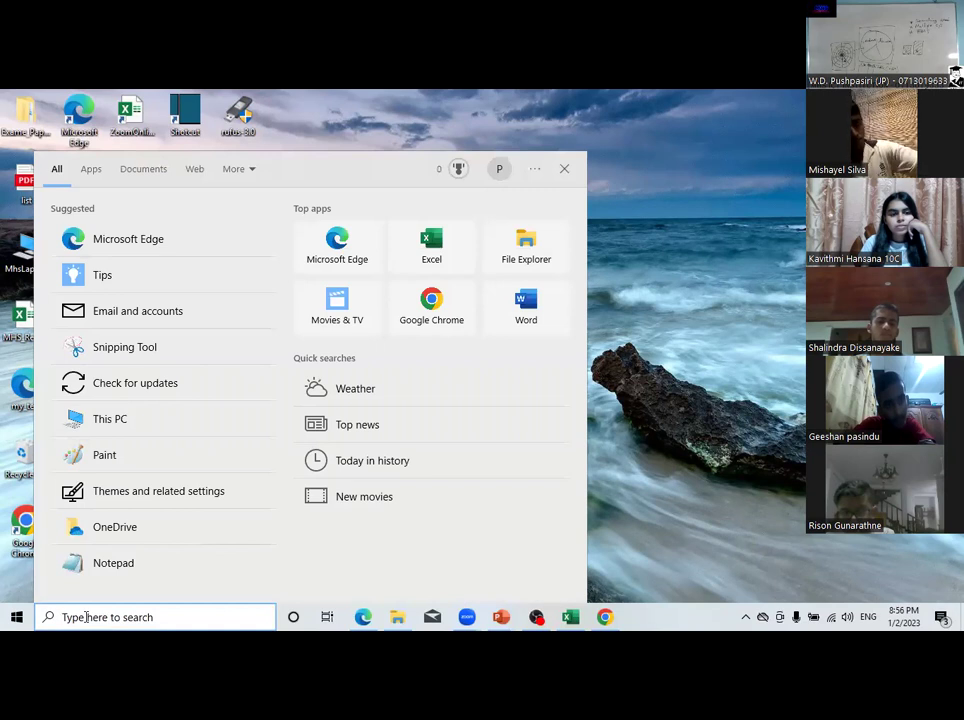
{"action": "type", "text": "cont"}
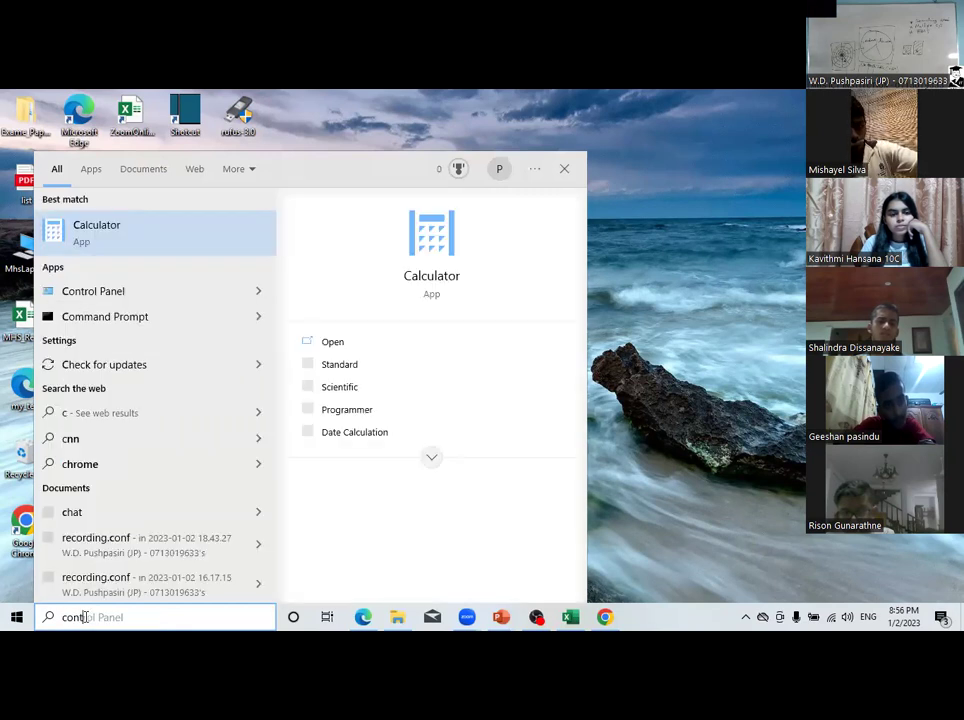
{"action": "left_click", "coordinate": [97, 232]}
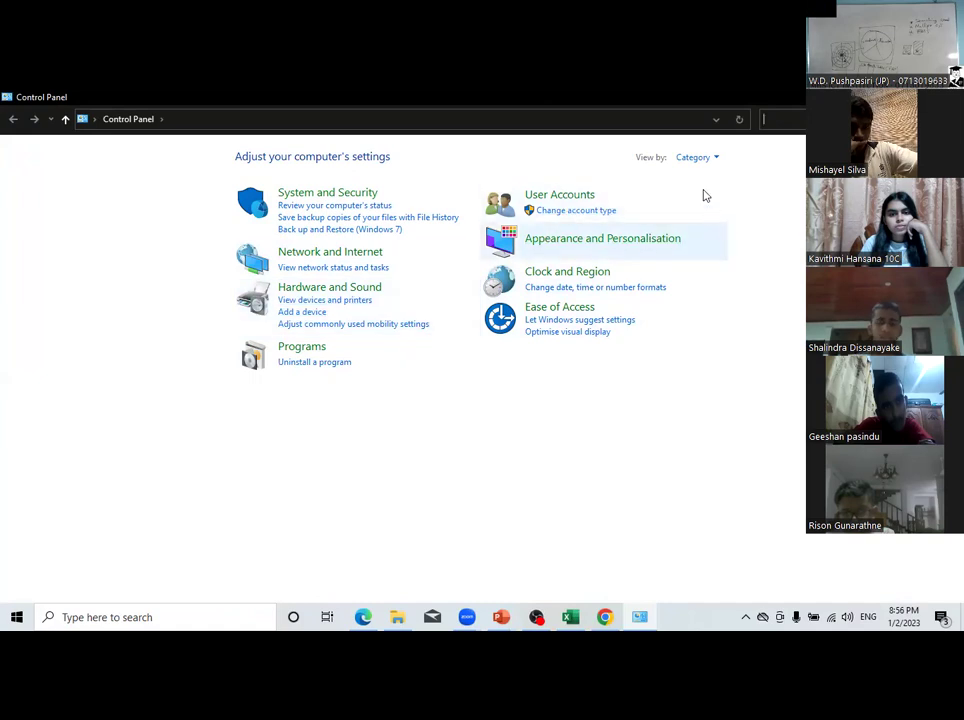
{"action": "left_click", "coordinate": [694, 159]}
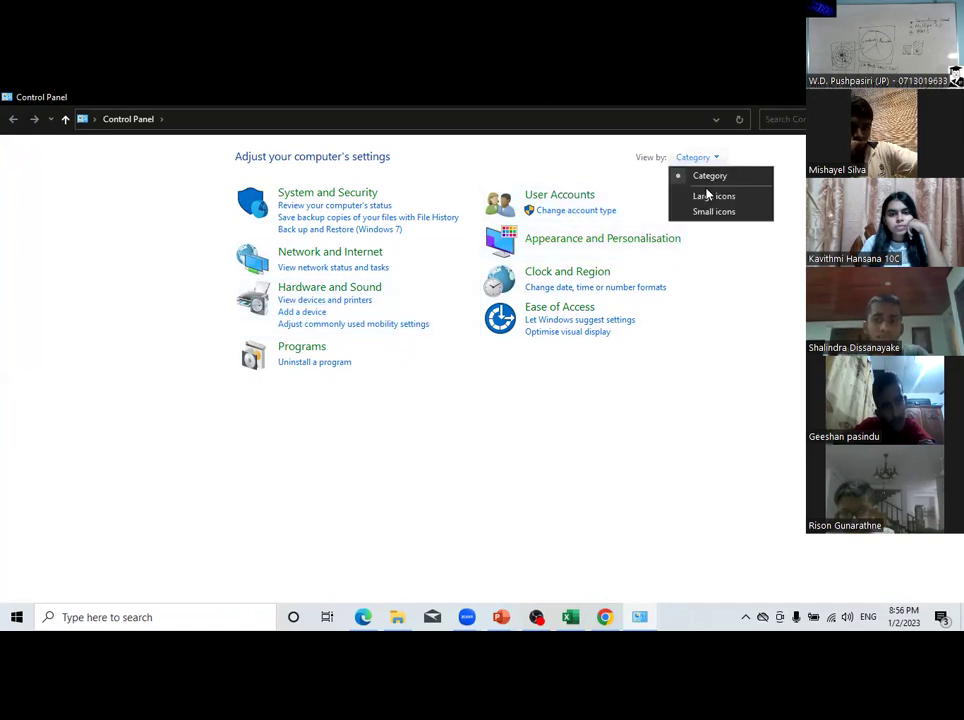
{"action": "left_click", "coordinate": [707, 196]}
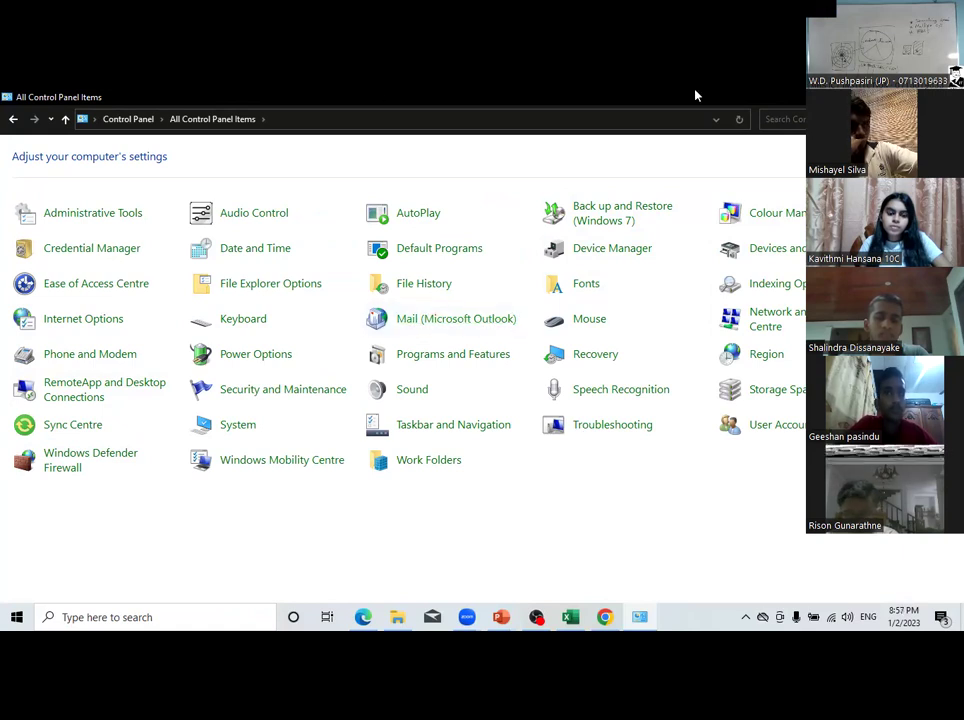
Close and reopen Control Panel, and switch its items to small icons and back to large icons
{"action": "left_click", "coordinate": [953, 78]}
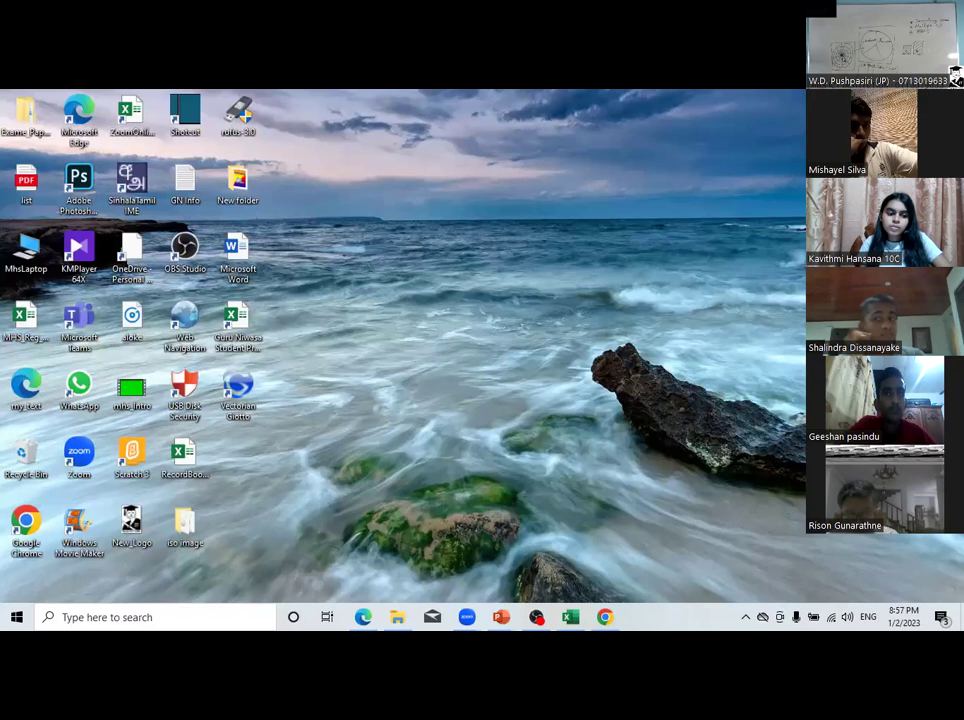
{"action": "left_click", "coordinate": [105, 617]}
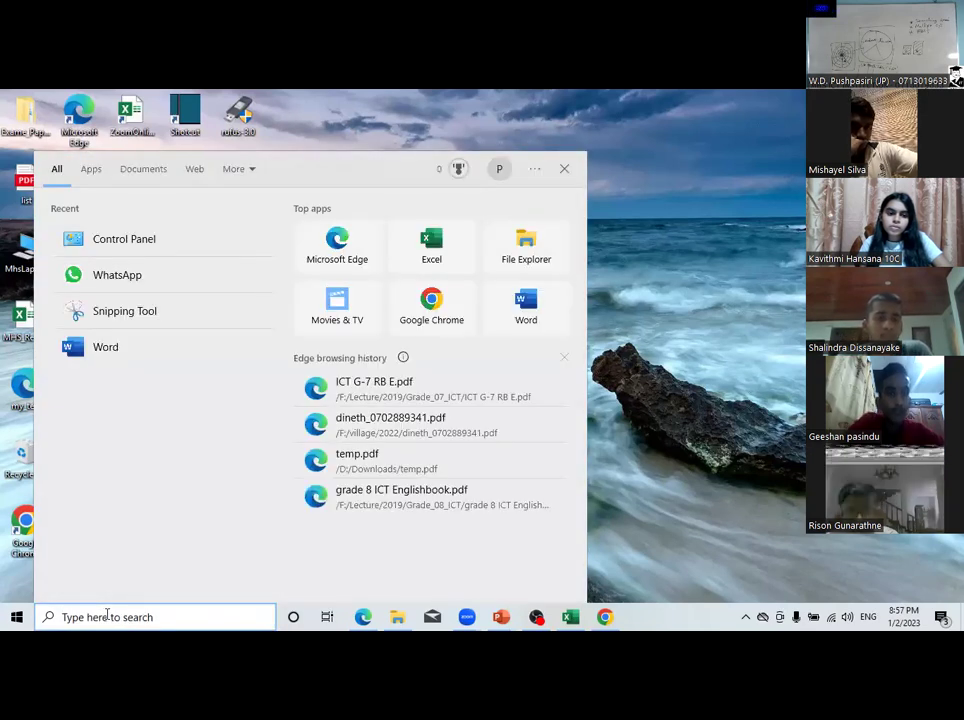
{"action": "left_click", "coordinate": [144, 243]}
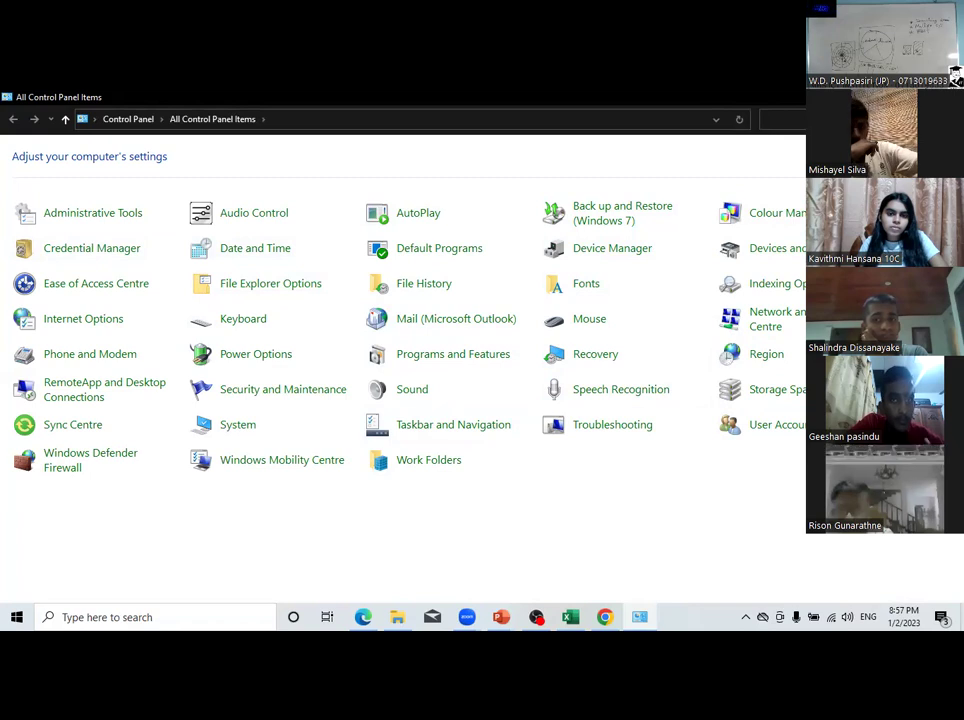
{"action": "key", "text": "ctrl+shift+6"}
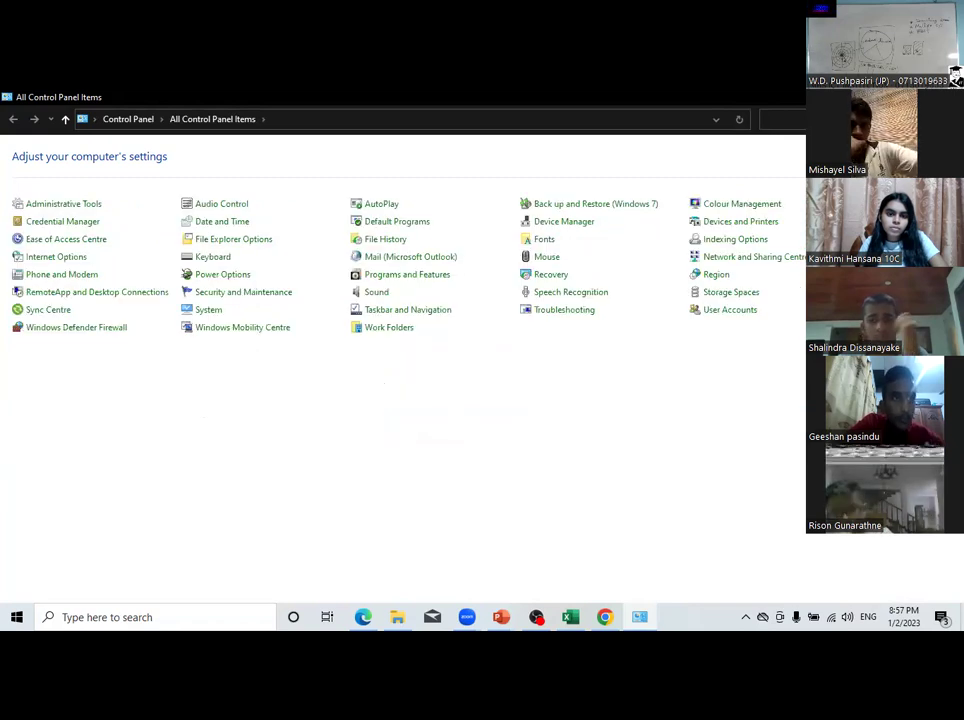
{"action": "key", "text": "ctrl+shift+2"}
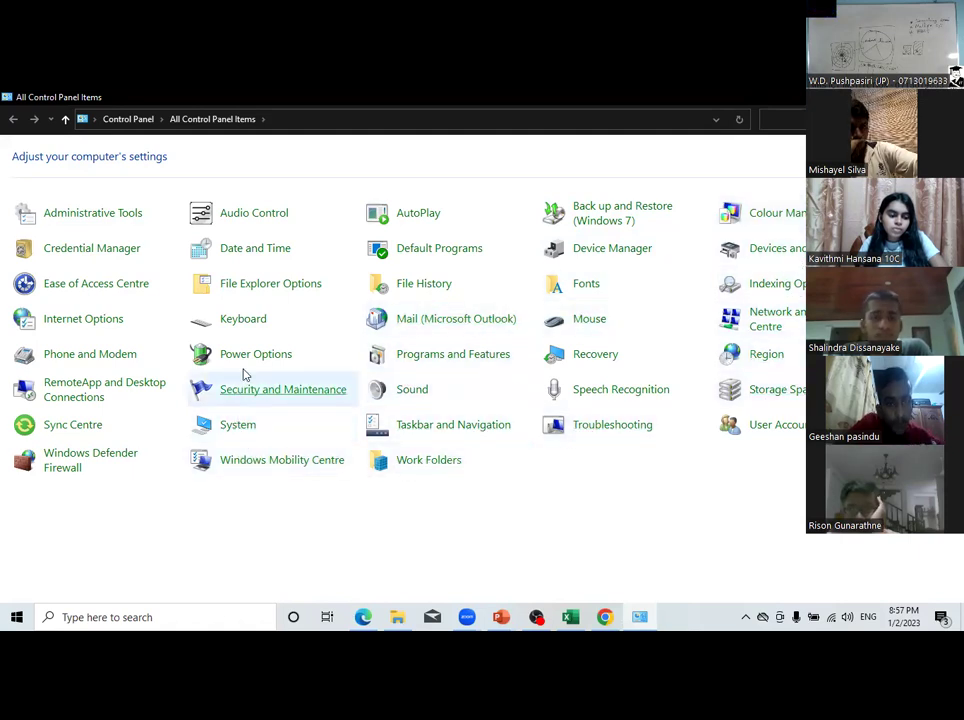
View the general settings in File Explorer Options and close the dialog without changes
{"action": "left_click", "coordinate": [263, 287]}
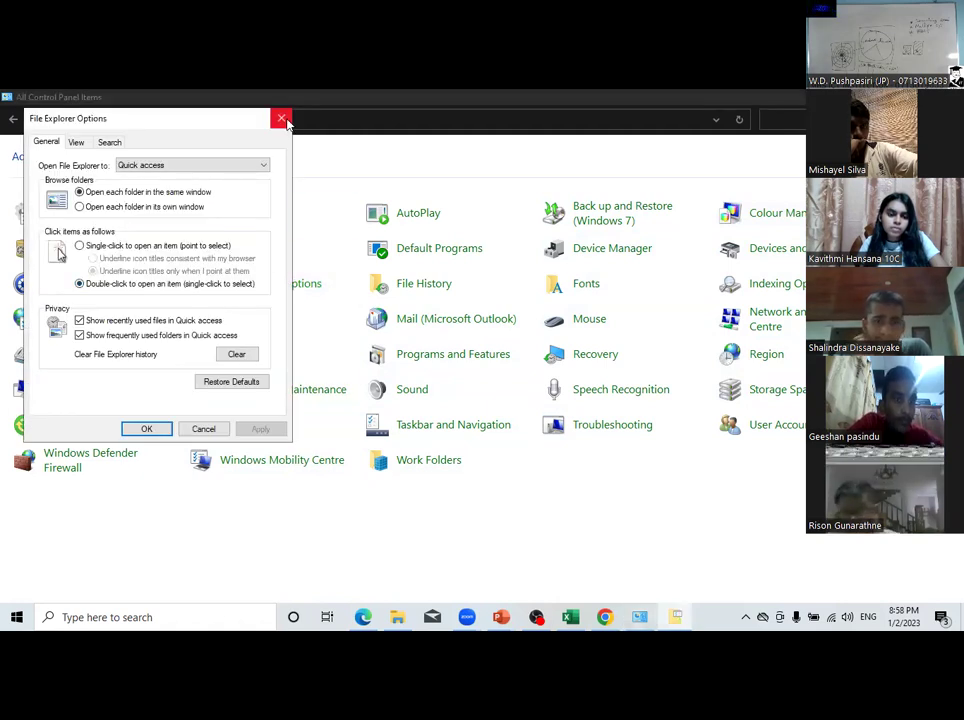
{"action": "left_click", "coordinate": [282, 120]}
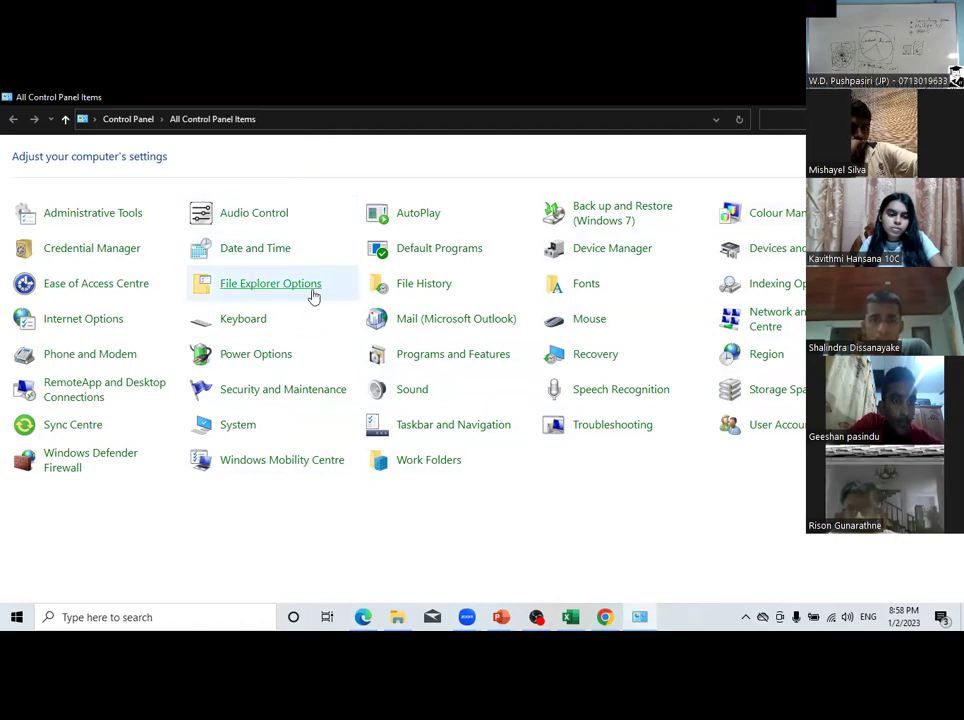
{"action": "left_click", "coordinate": [256, 289]}
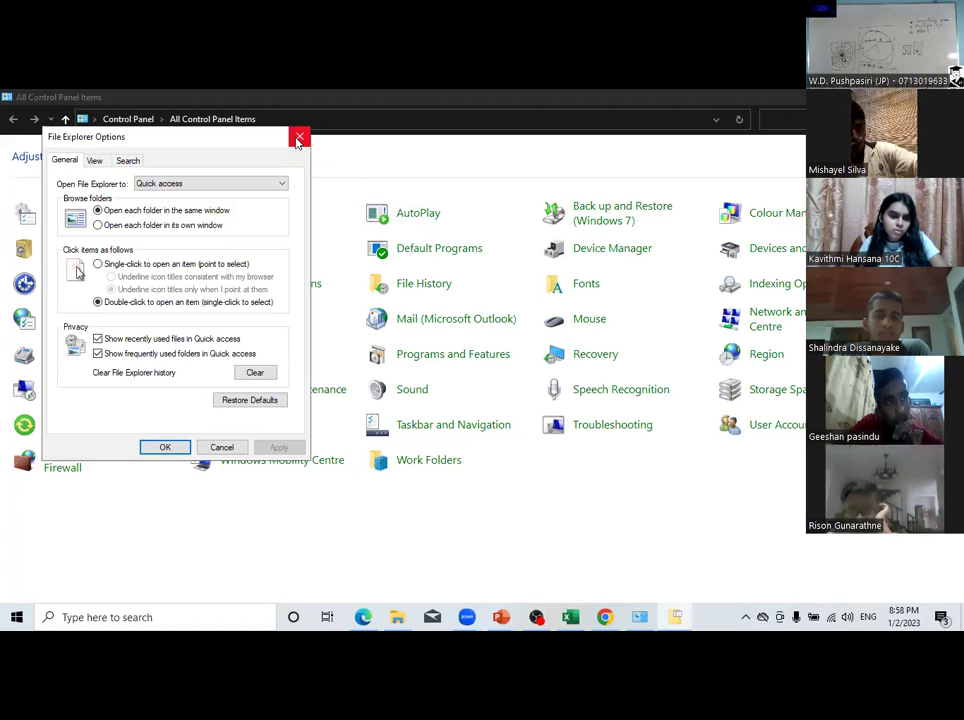
{"action": "left_click", "coordinate": [298, 138]}
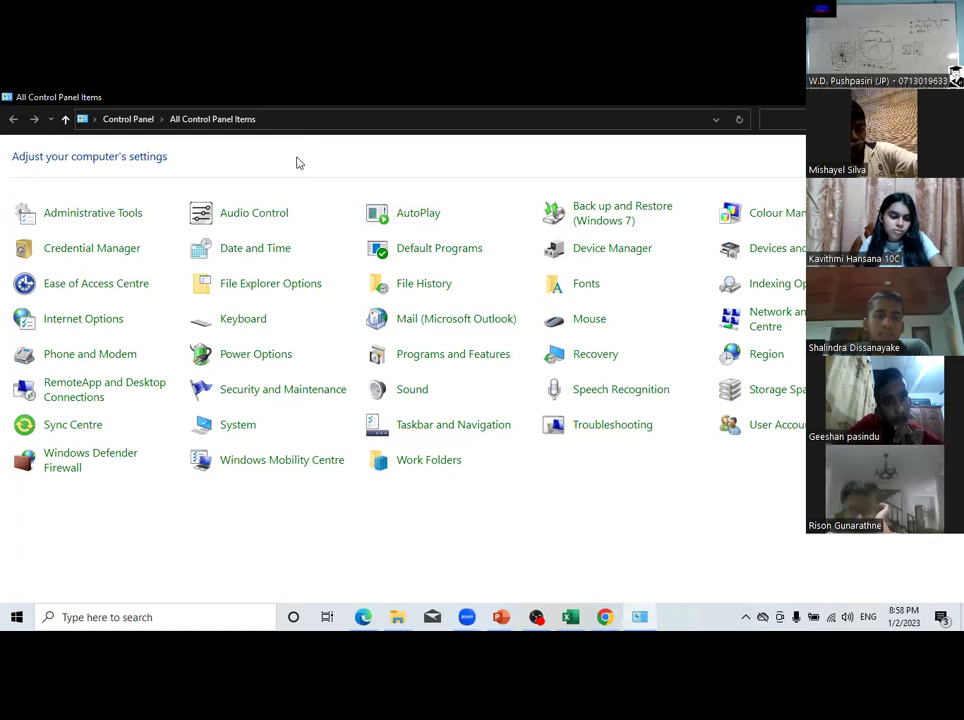
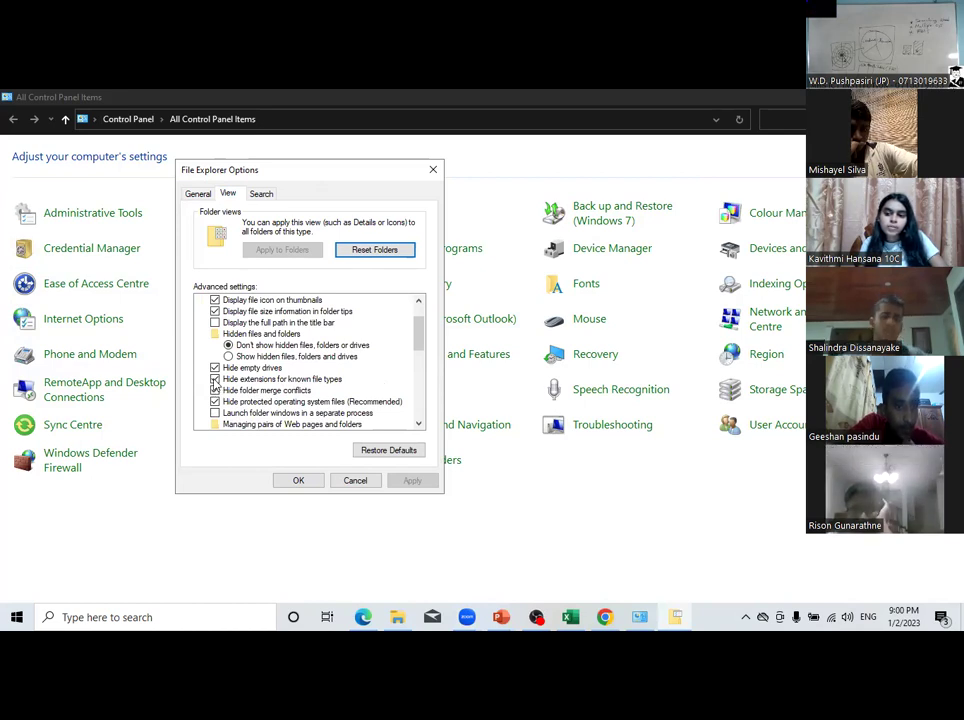
Try disabling 'Hide extensions for known file types' in the advanced folder settings and enable it again
{"action": "left_click", "coordinate": [214, 380]}
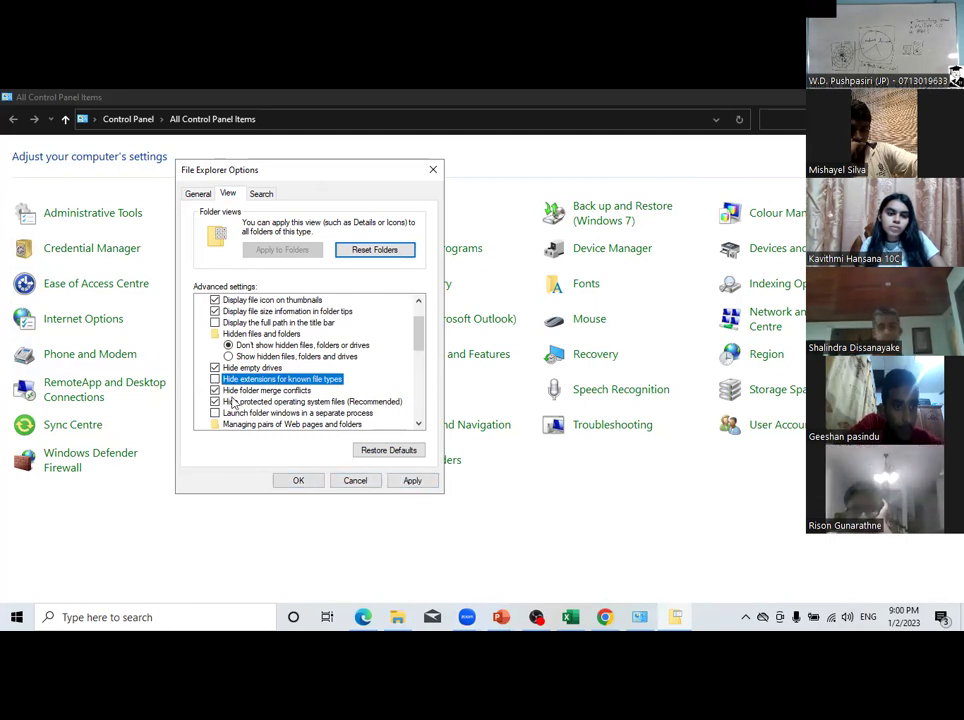
{"action": "left_click", "coordinate": [214, 380]}
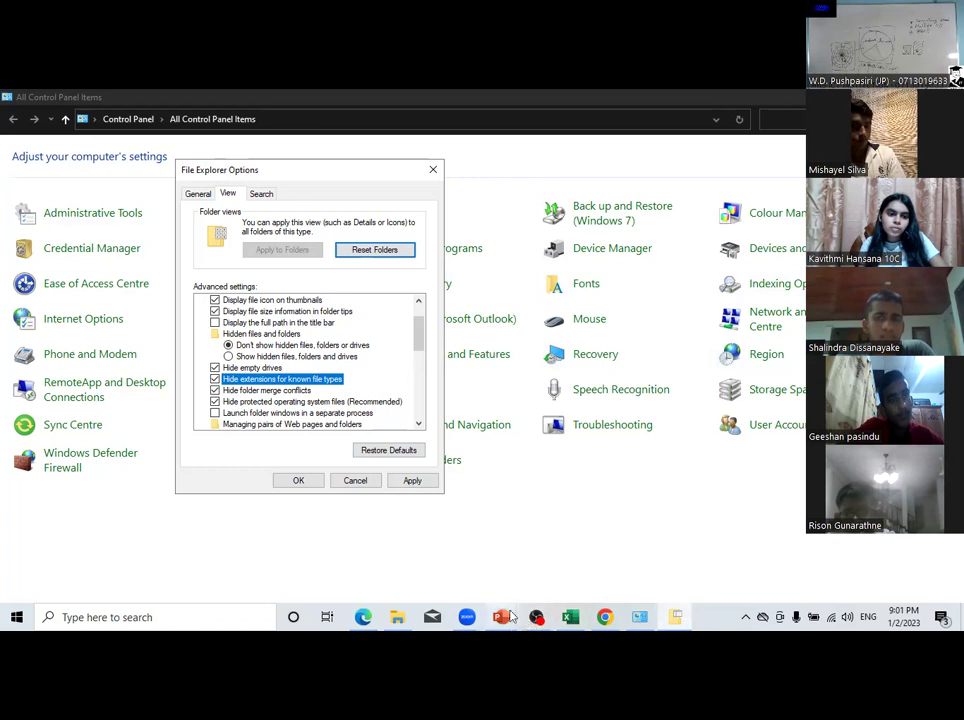
{"action": "left_click", "coordinate": [605, 617]}
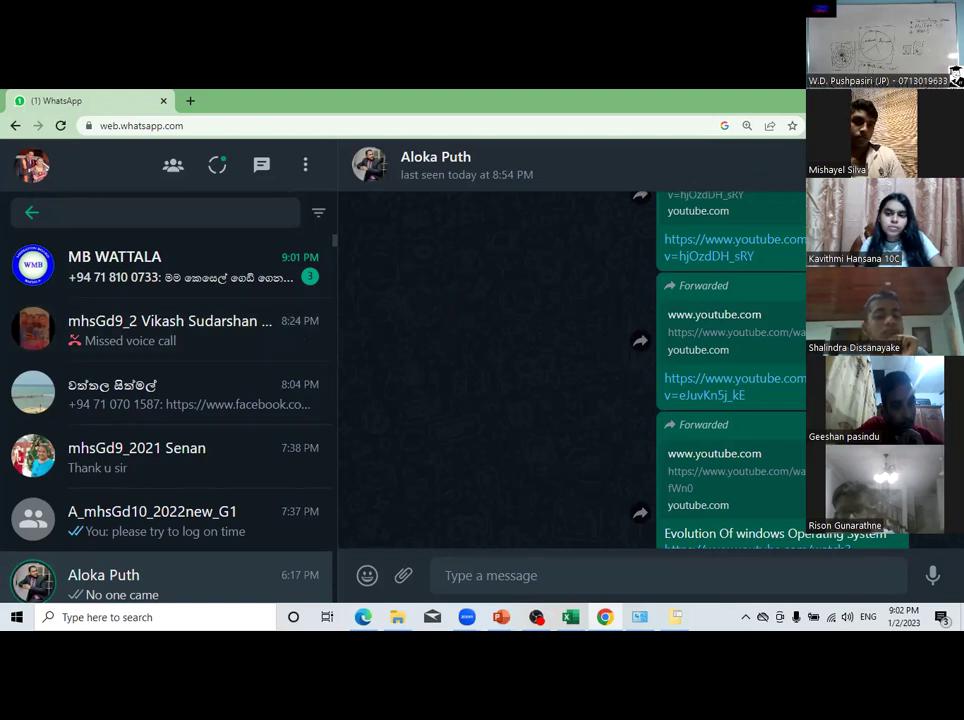
{"action": "key", "text": "Escape"}
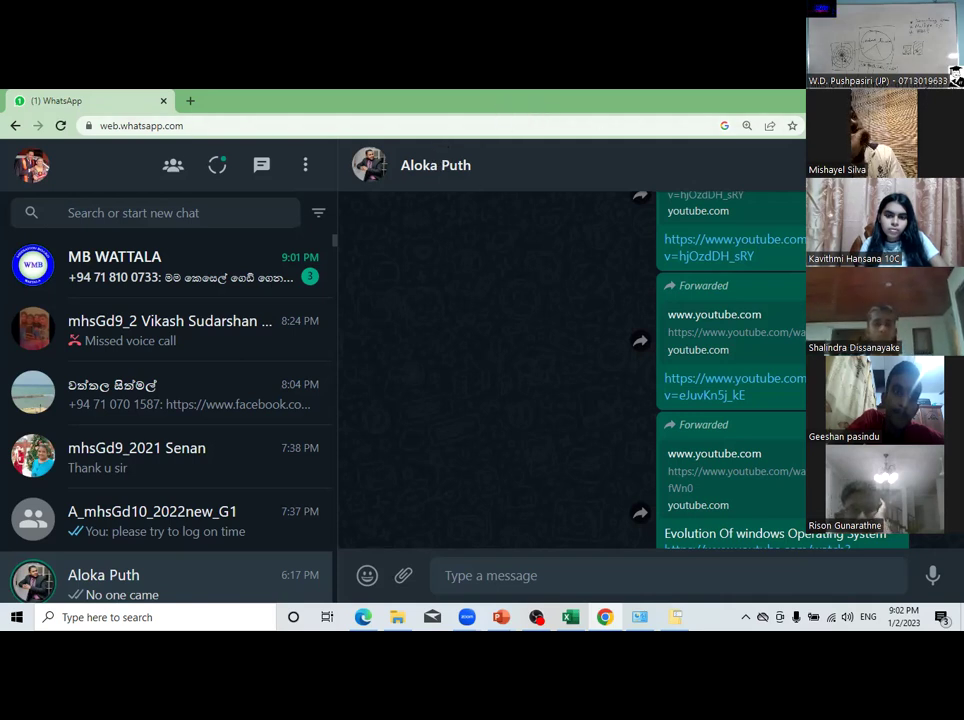
{"action": "key", "text": "alt+Tab"}
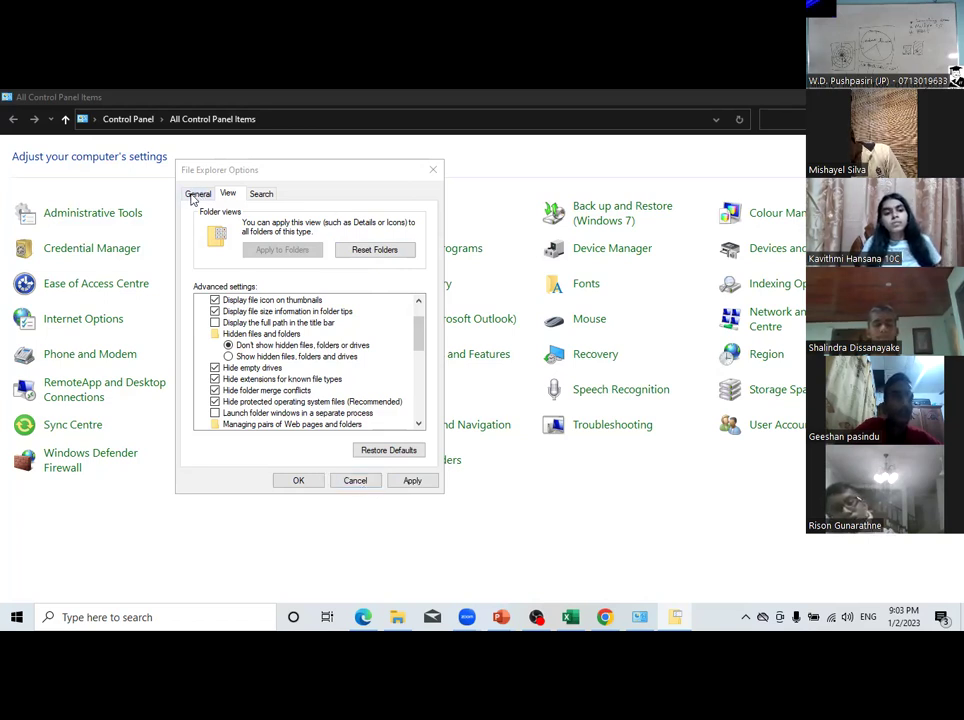
Set the Browse folders option in File Explorer Options to open each folder in its own window
{"action": "left_click", "coordinate": [350, 176]}
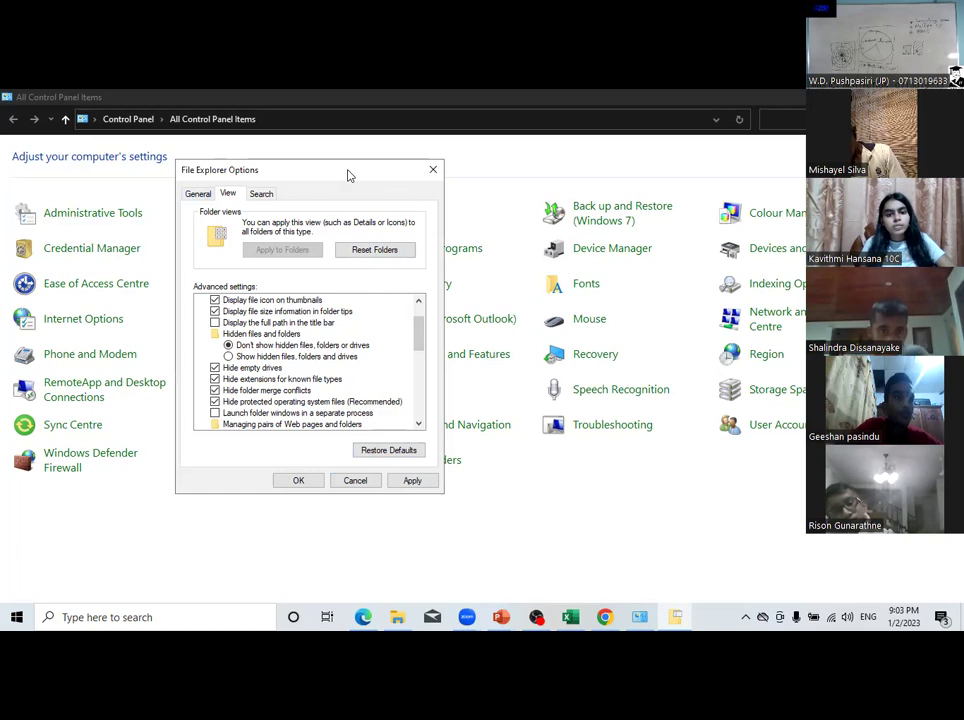
{"action": "left_click_drag", "start_coordinate": [350, 176], "coordinate": [519, 177]}
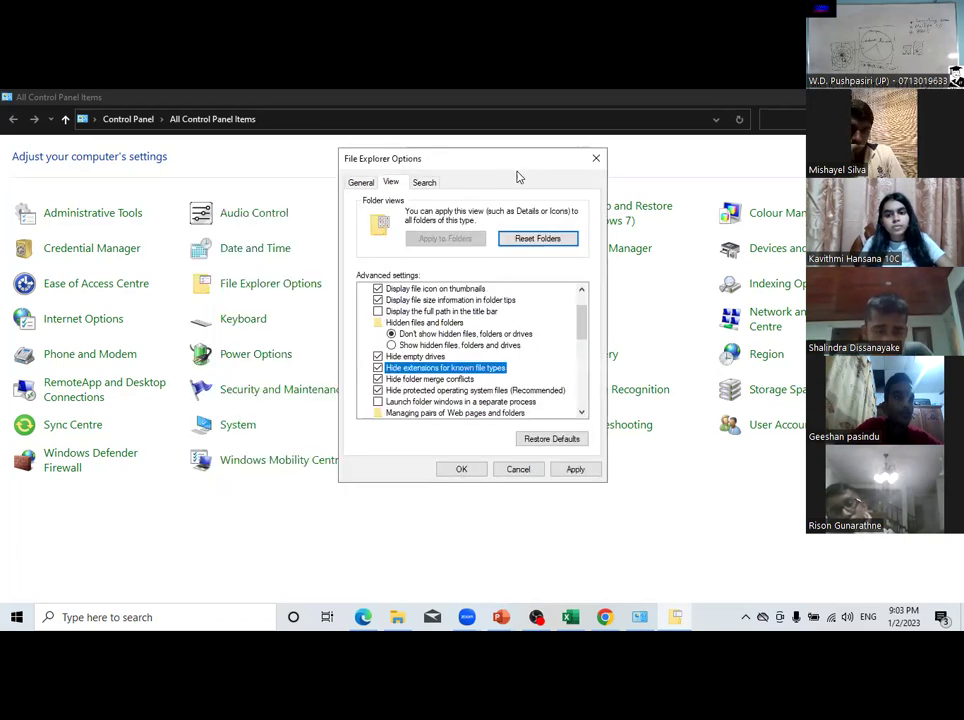
{"action": "left_click", "coordinate": [424, 182]}
{"action": "left_click", "coordinate": [362, 184]}
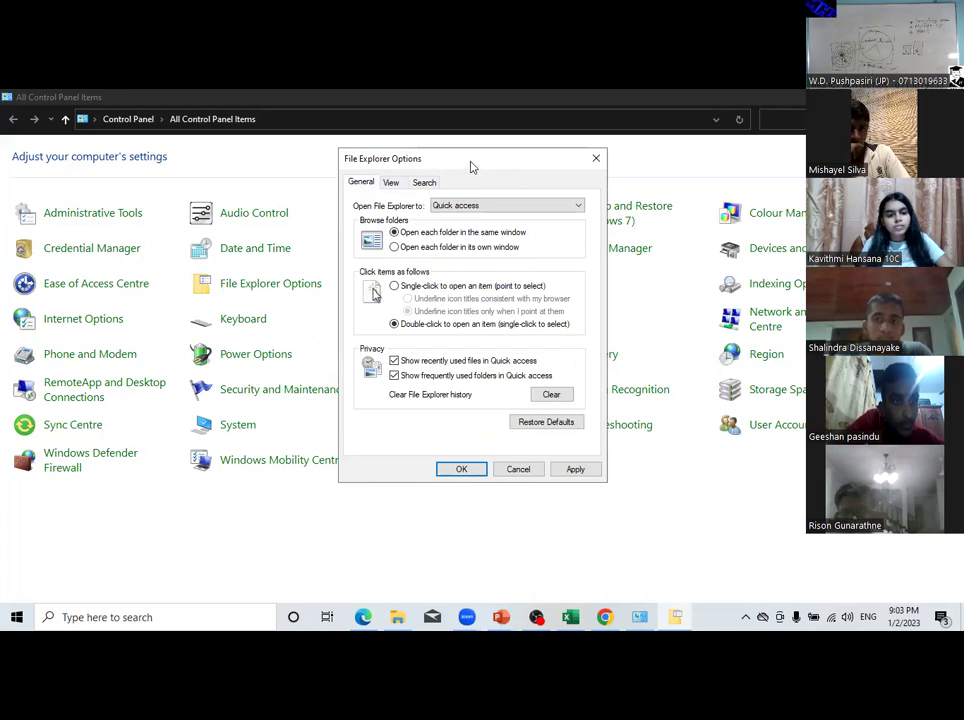
{"action": "left_click_drag", "start_coordinate": [469, 167], "coordinate": [479, 170]}
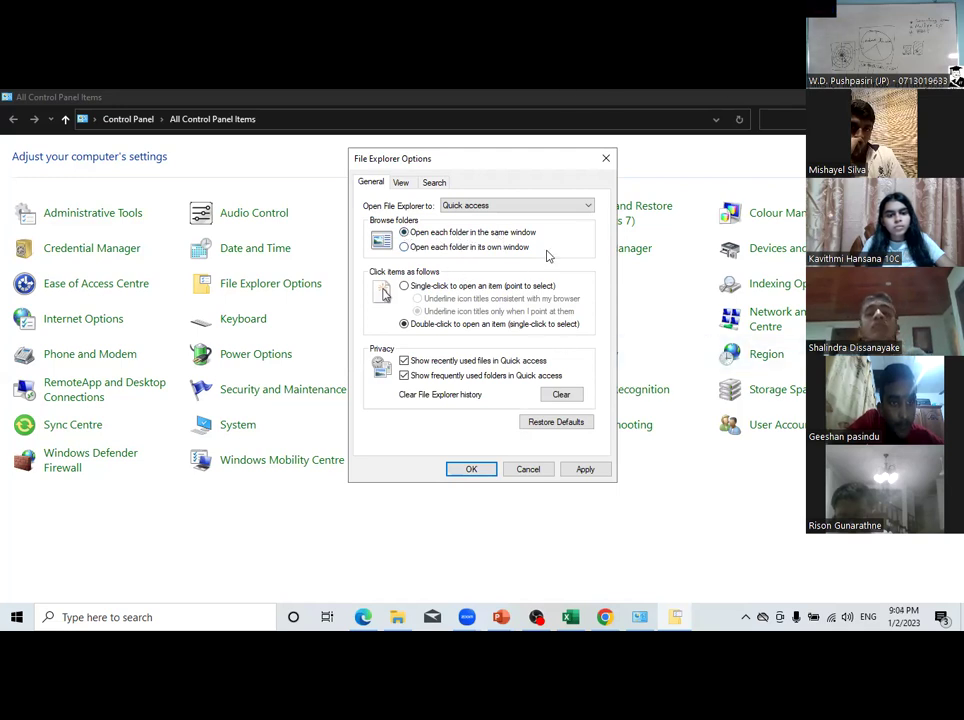
{"action": "left_click_drag", "start_coordinate": [508, 168], "coordinate": [236, 224]}
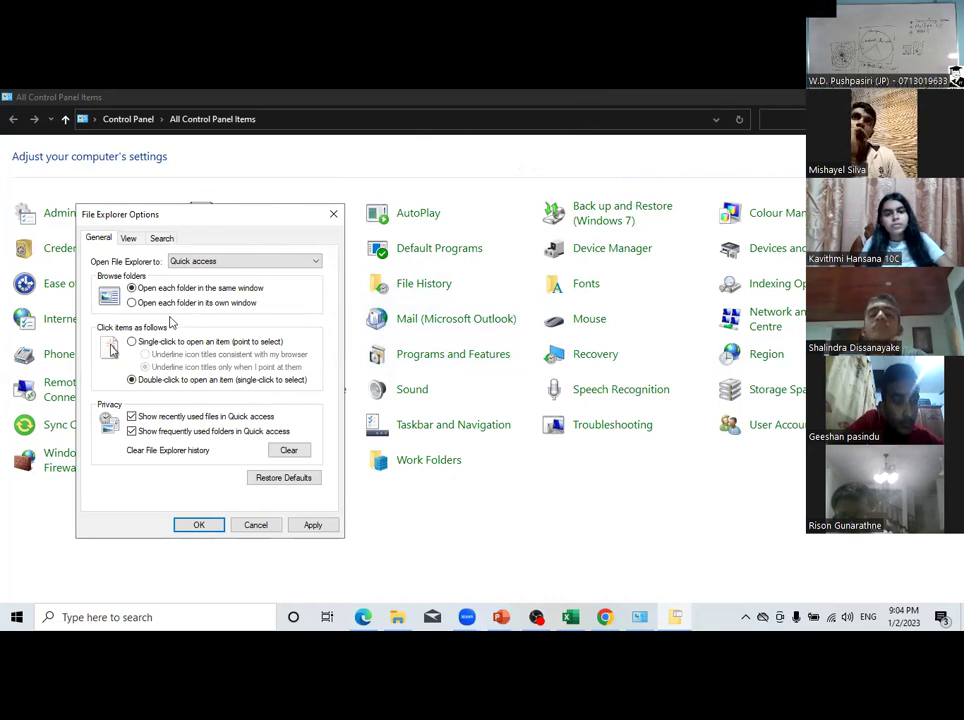
{"action": "left_click", "coordinate": [131, 302]}
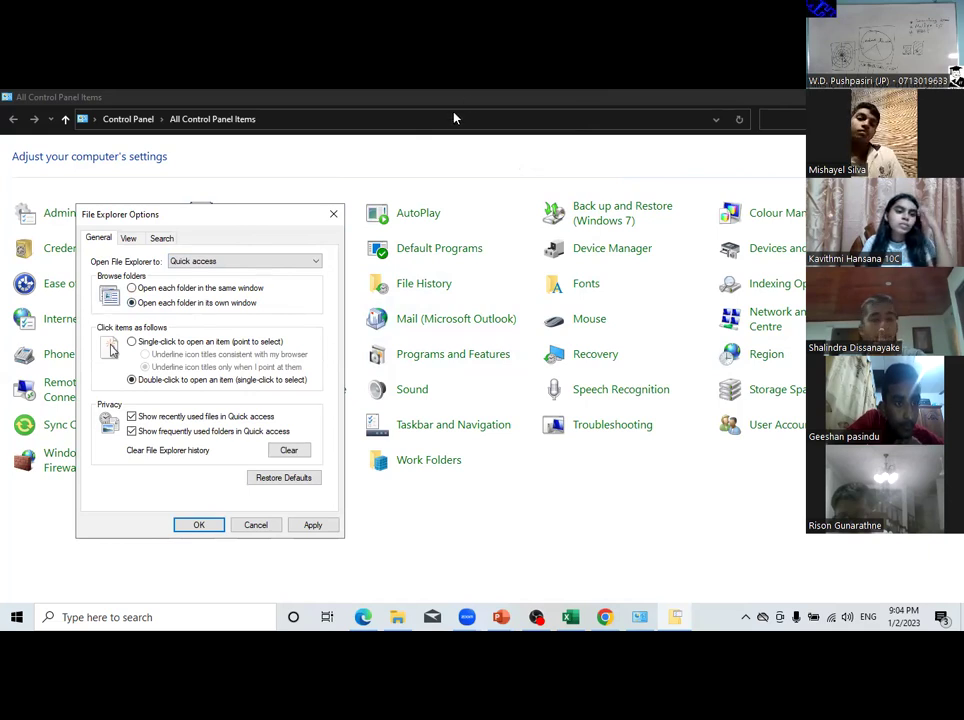
Close the Control Panel window and move the File Explorer Options dialog clear of the desktop icons
{"action": "key", "text": "Return"}
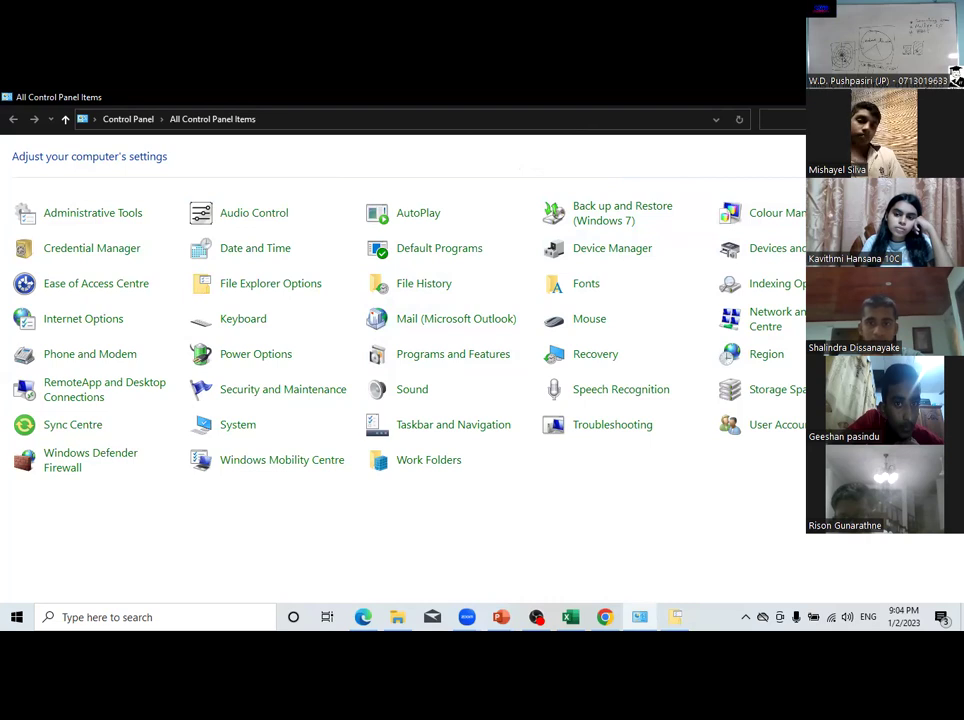
{"action": "key", "text": "alt+F4"}
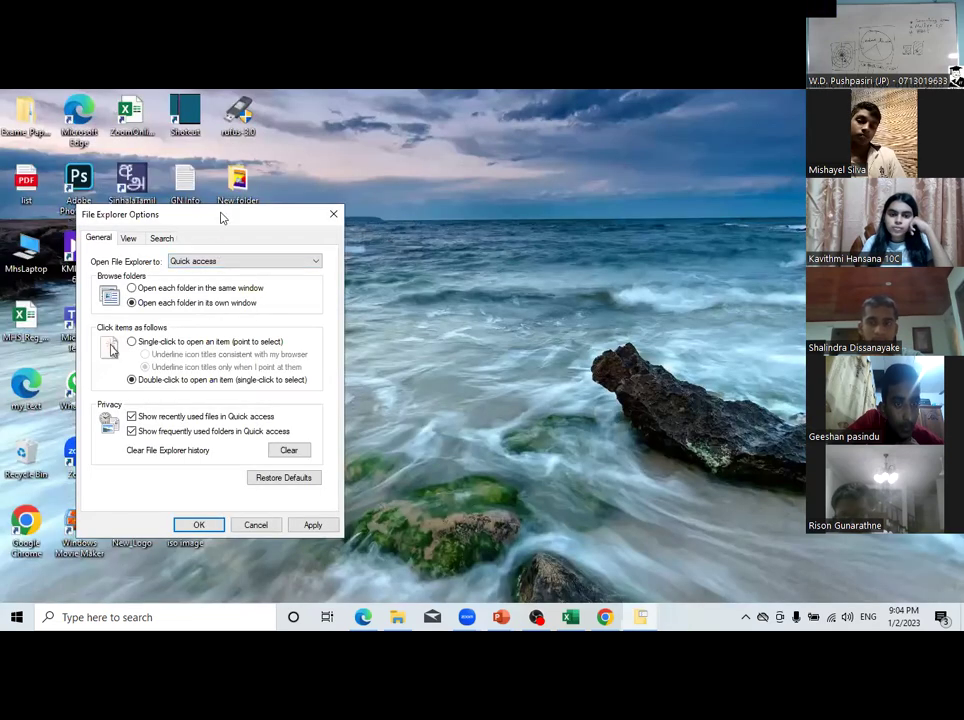
{"action": "left_click_drag", "start_coordinate": [226, 219], "coordinate": [709, 259]}
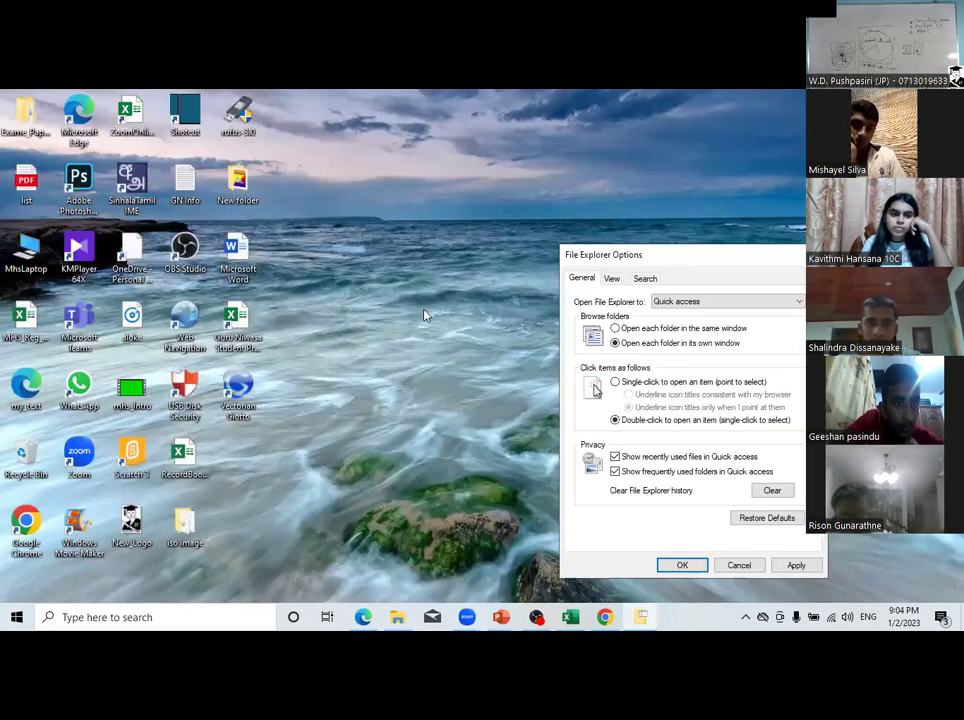
Open Microsoft Word from its desktop shortcut
{"action": "left_click", "coordinate": [240, 271]}
{"action": "double_click", "coordinate": [240, 270]}
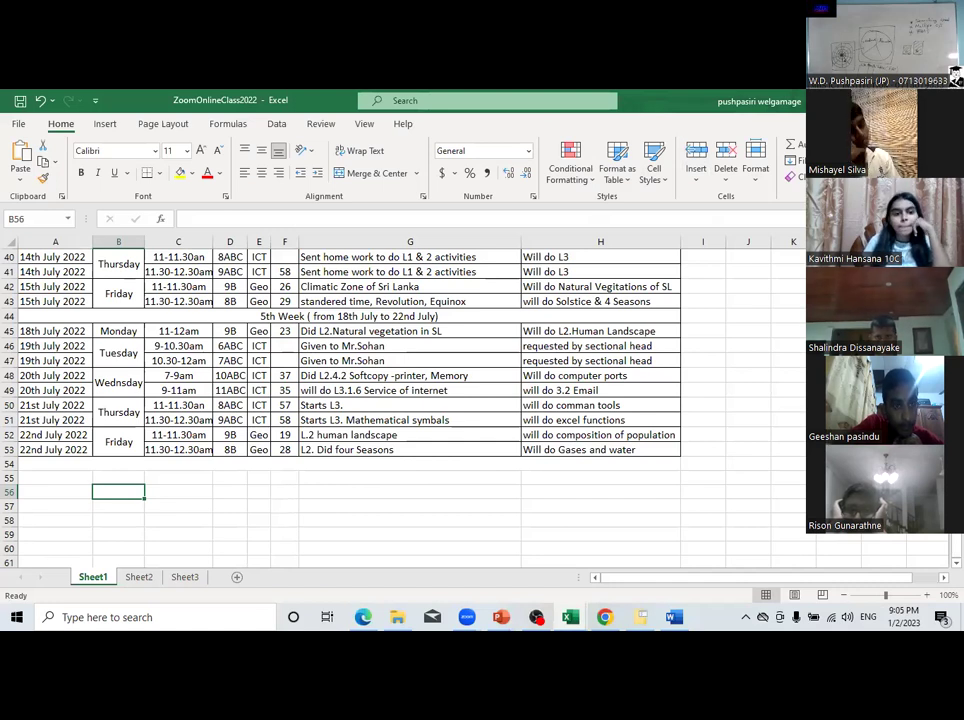
Close the ZoomOnlineClass2022 workbook, try to close MHS_Reg_2022_2nd, and dismiss its save prompt
{"action": "key", "text": "alt+F4"}
{"action": "key", "text": "alt+F4"}
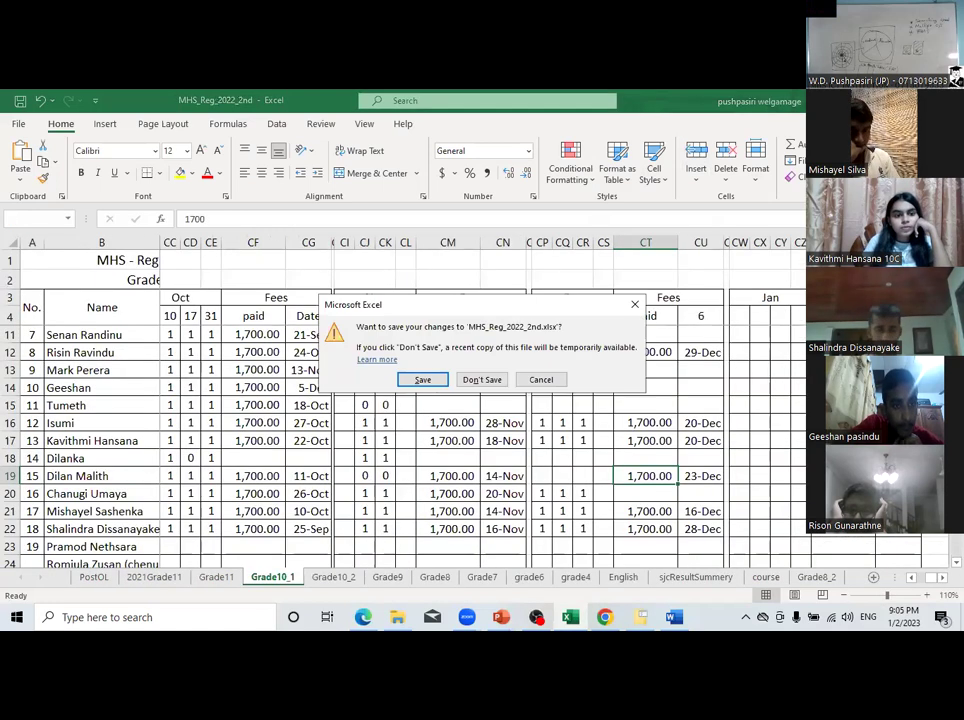
{"action": "left_click", "coordinate": [633, 306]}
{"action": "key", "text": "alt+F4"}
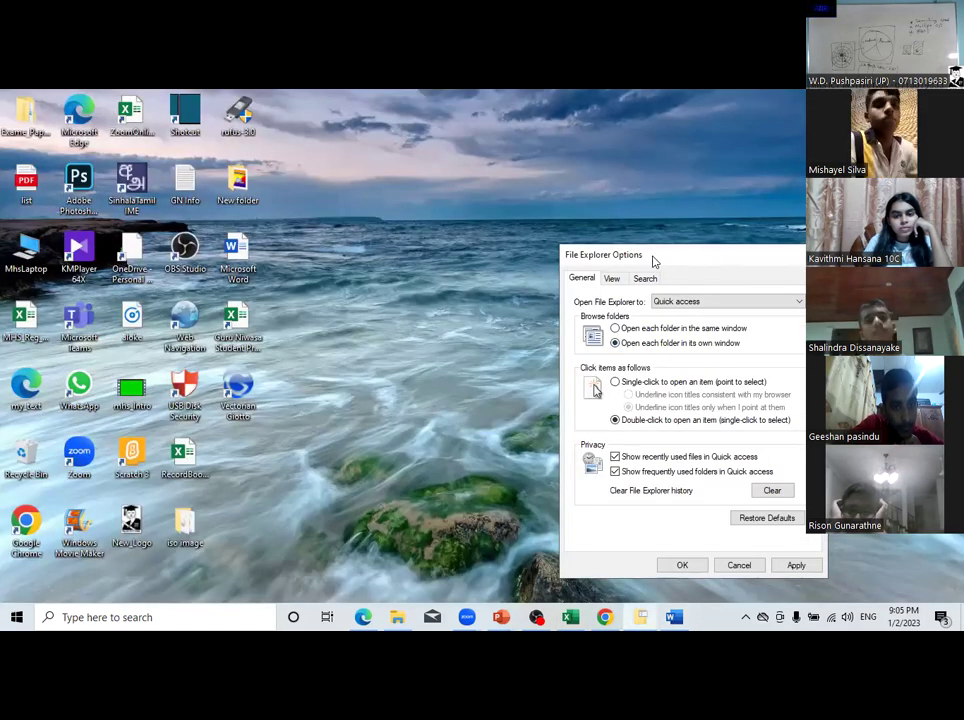
Apply the pending changes in File Explorer Options after moving the dialog to the middle of the desktop
{"action": "left_click_drag", "start_coordinate": [654, 259], "coordinate": [512, 195]}
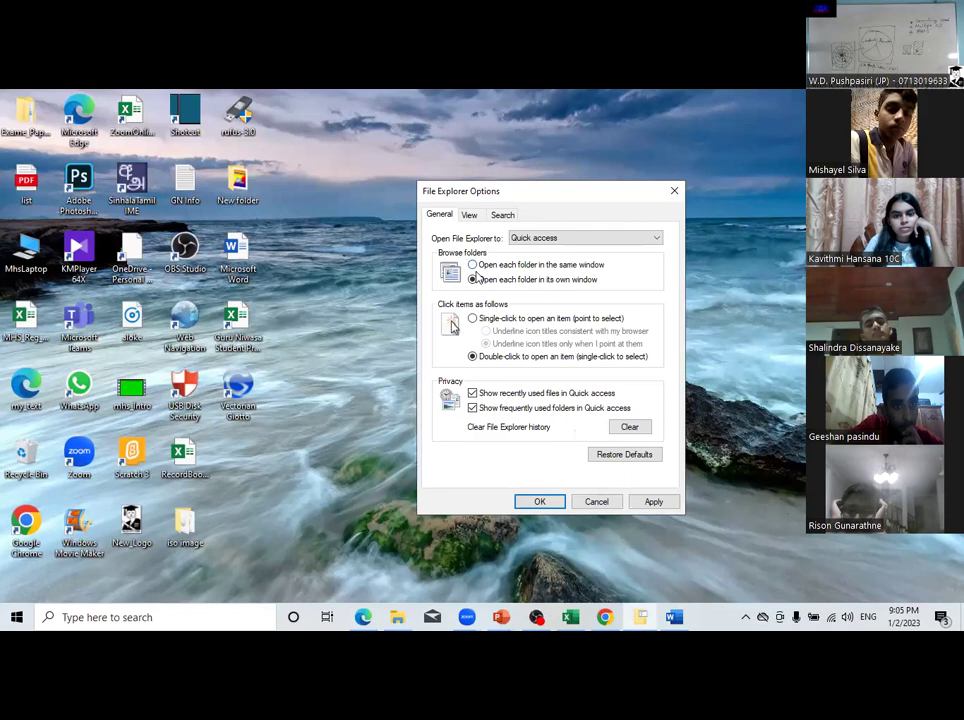
{"action": "left_click", "coordinate": [653, 501]}
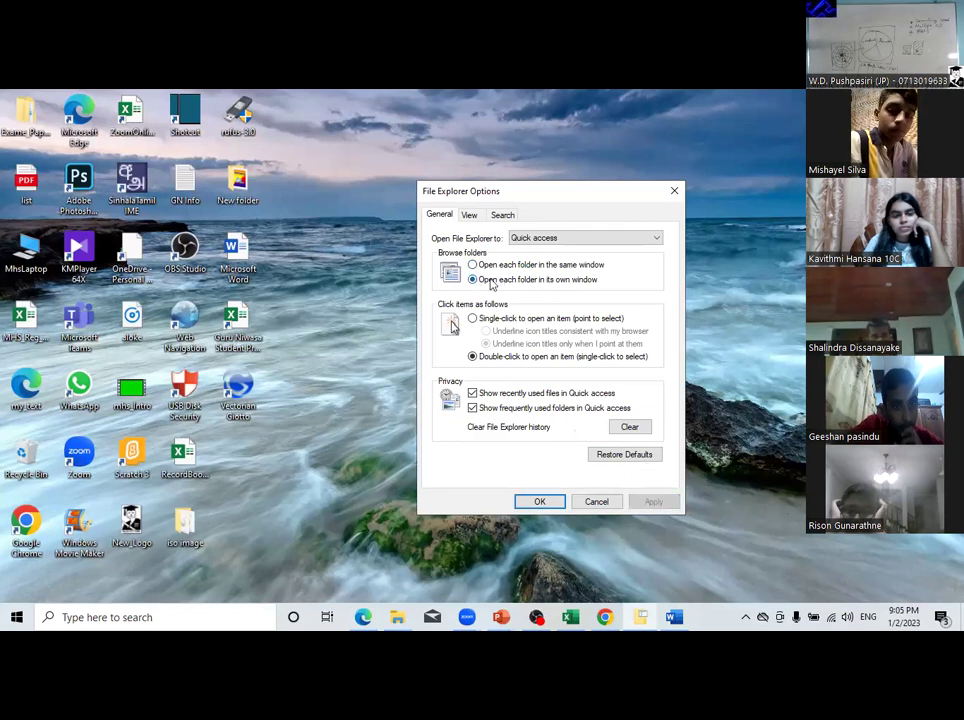
Open the ZoomOnlineClass2022 workbook from its desktop shortcut, and clear the desktop by minimizing it and the MHS_Reg_2022_2nd workbook
{"action": "left_click", "coordinate": [128, 118]}
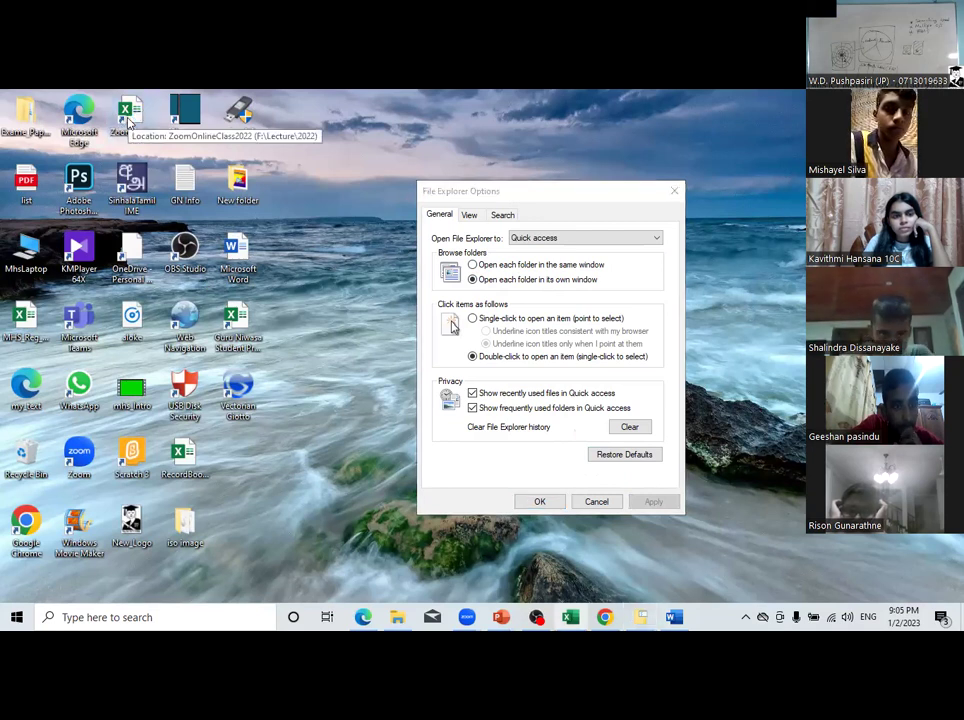
{"action": "double_click", "coordinate": [128, 118]}
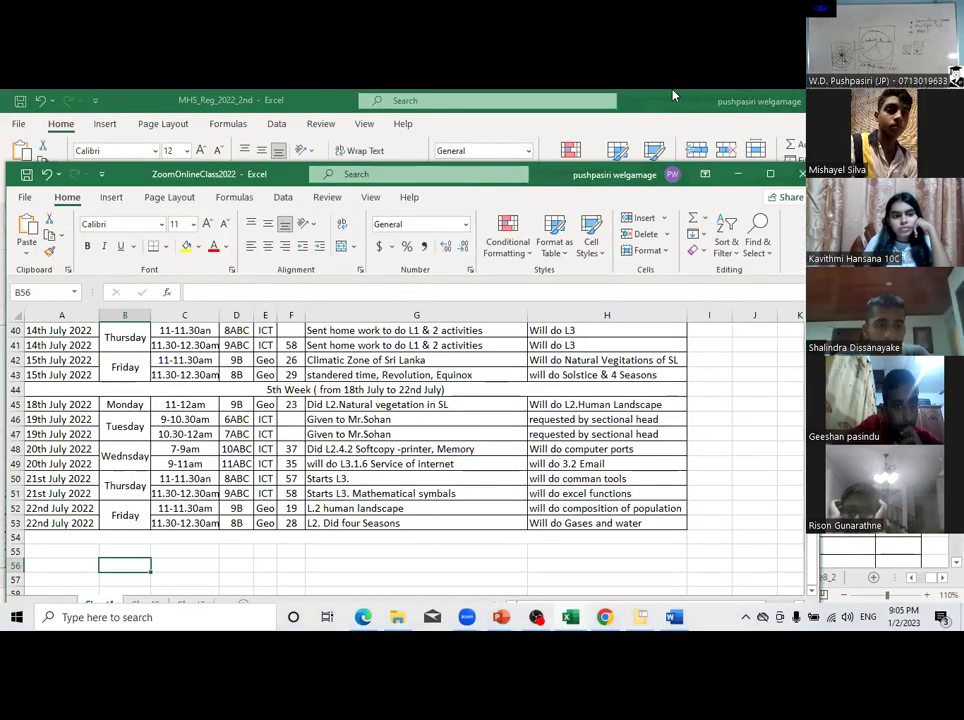
{"action": "left_click", "coordinate": [673, 95]}
{"action": "left_click_drag", "start_coordinate": [673, 95], "coordinate": [436, 122]}
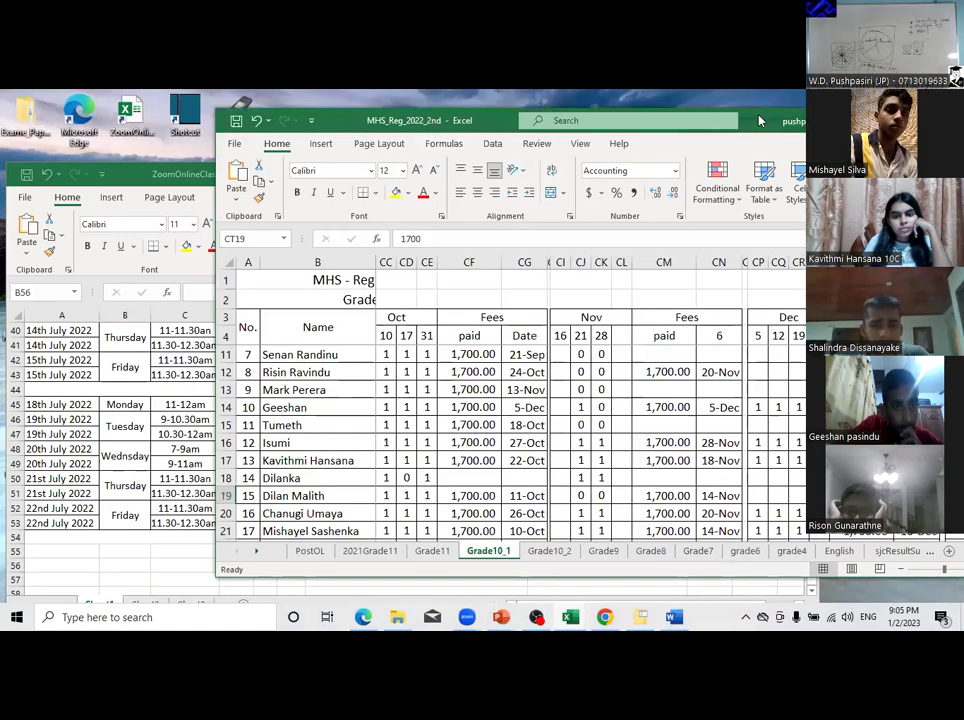
{"action": "left_click_drag", "start_coordinate": [716, 122], "coordinate": [615, 121]}
{"action": "left_click", "coordinate": [850, 120]}
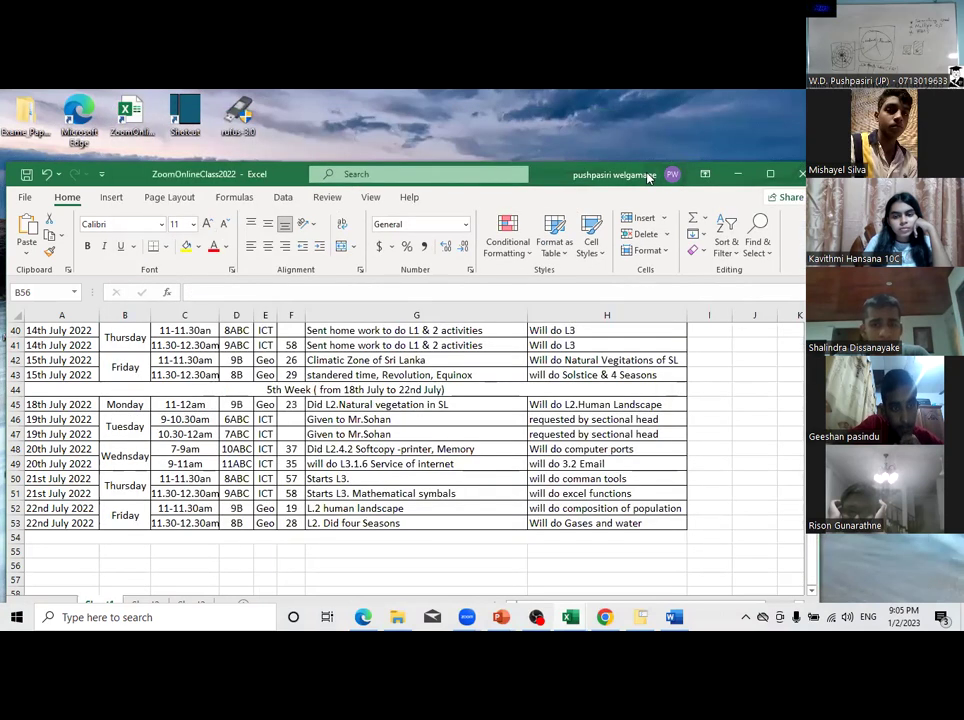
{"action": "left_click", "coordinate": [733, 175]}
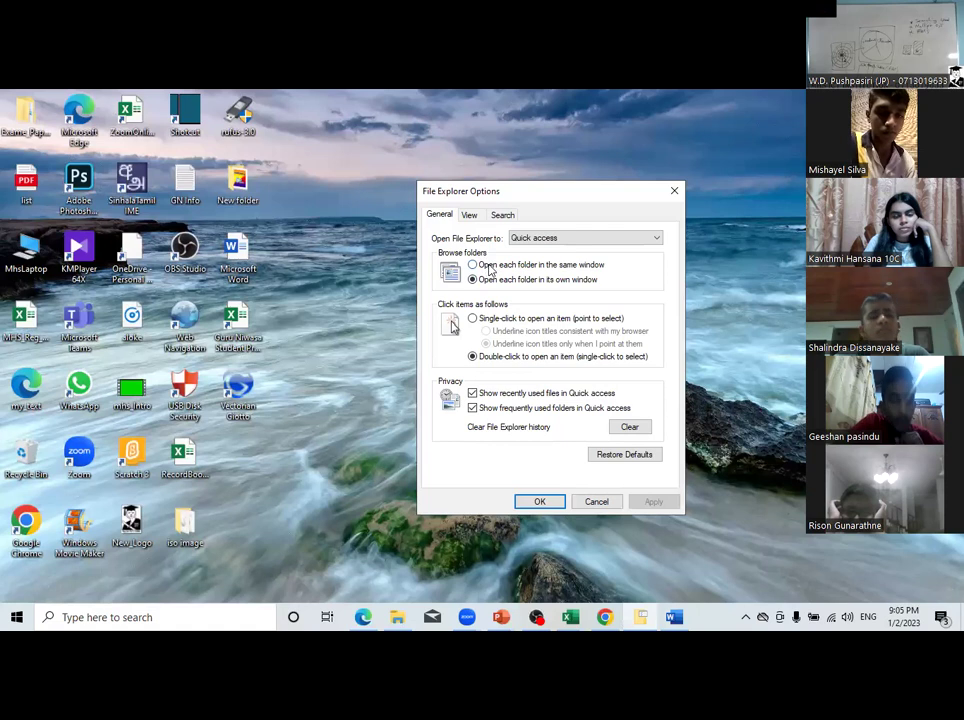
Set File Explorer Options to open each folder in the same window, after briefly switching back to the own-window option
{"action": "left_click", "coordinate": [487, 267]}
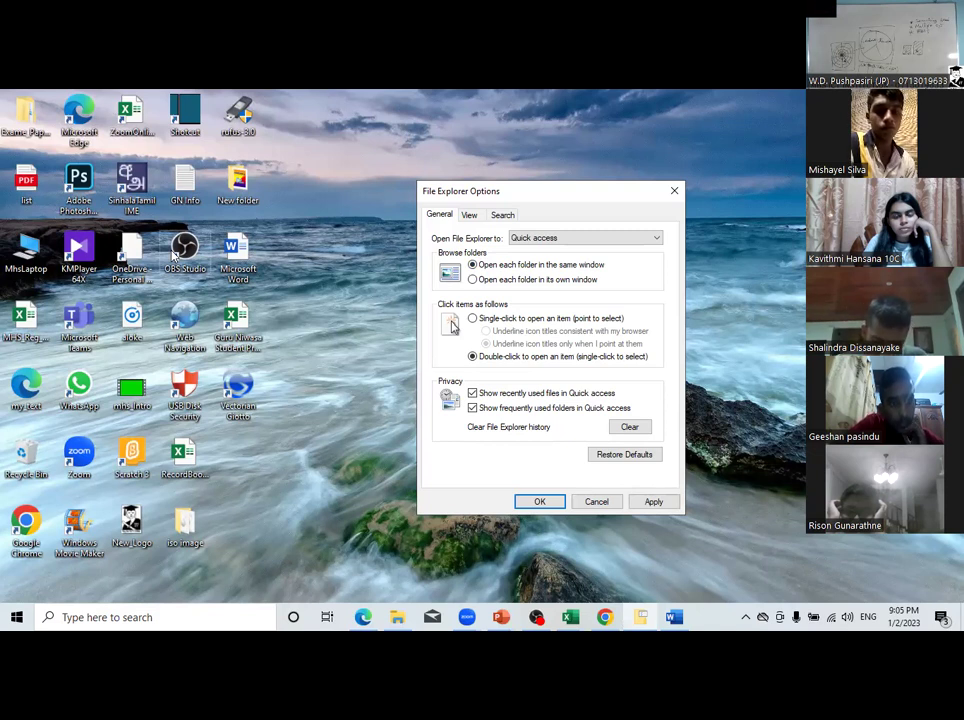
{"action": "left_click", "coordinate": [514, 282]}
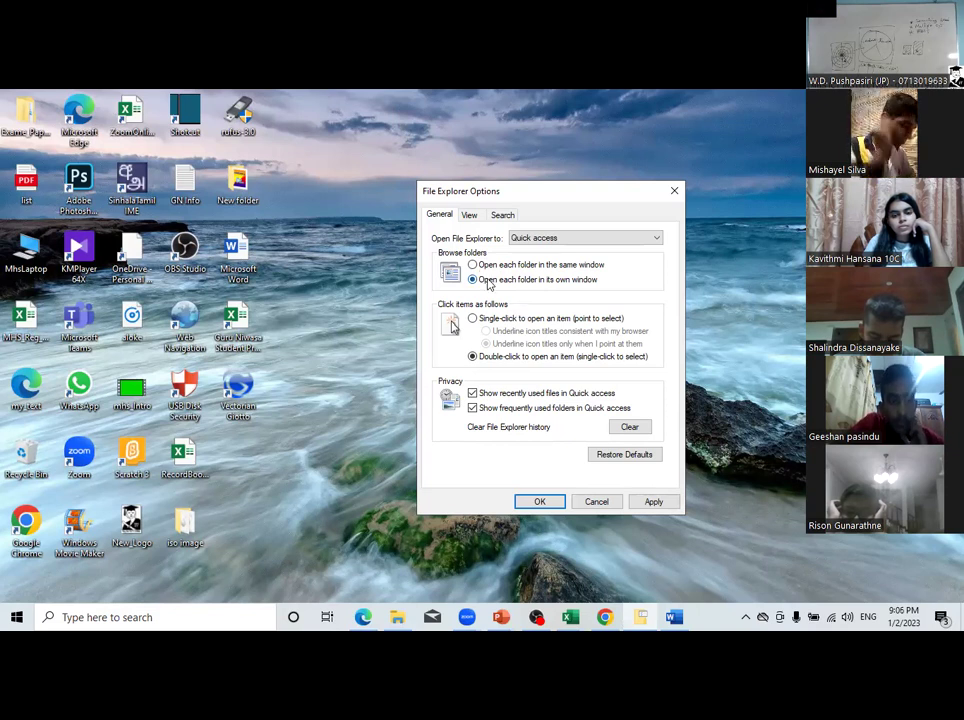
{"action": "left_click", "coordinate": [499, 266]}
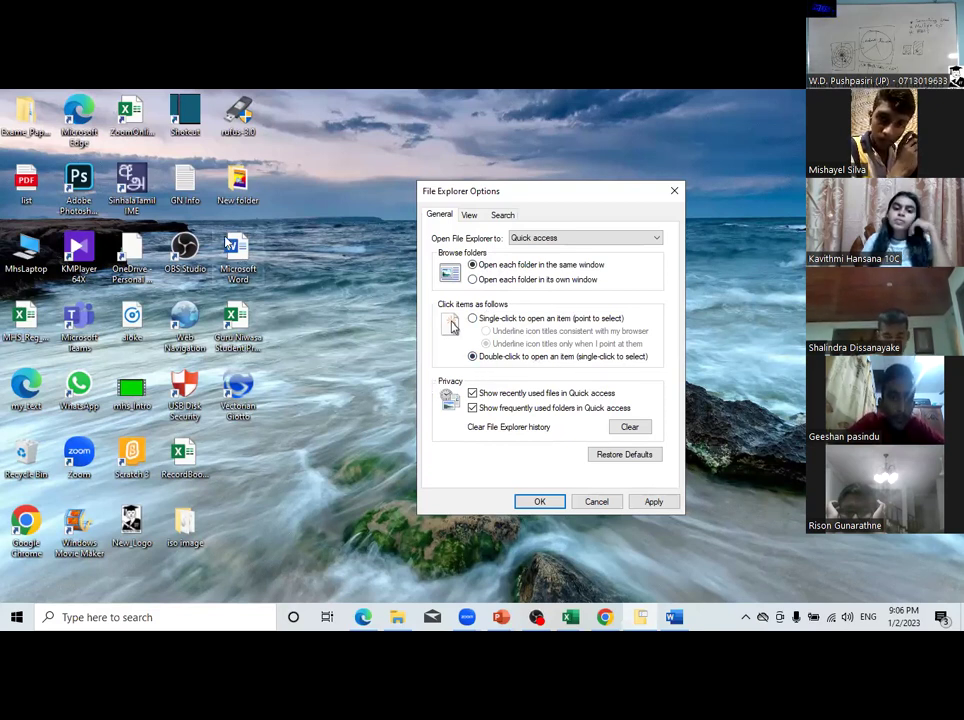
{"action": "left_click", "coordinate": [198, 192]}
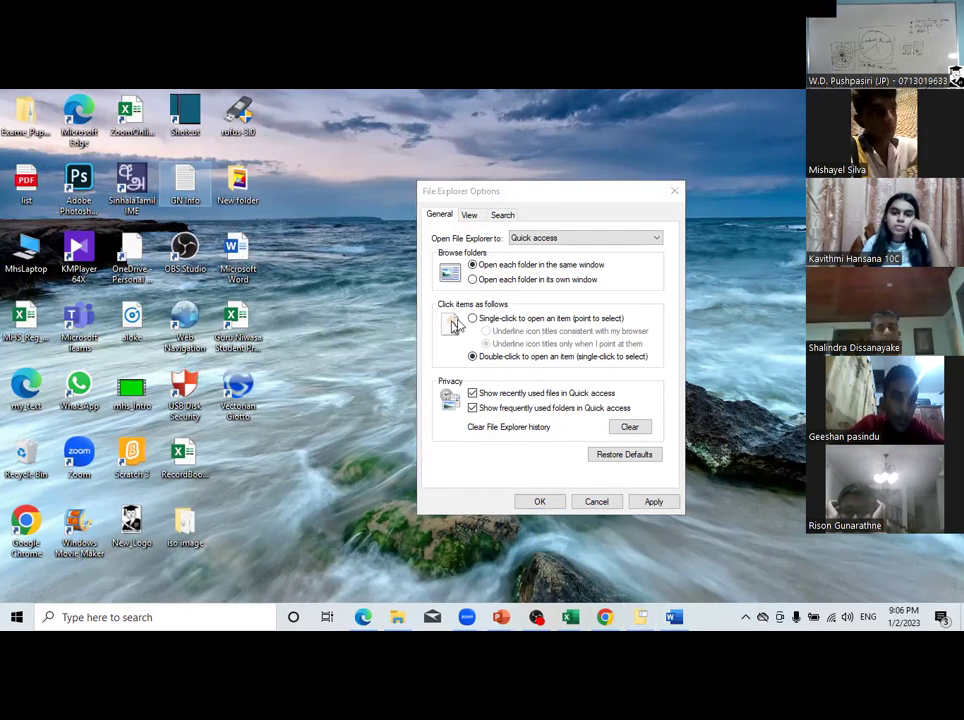
Apply single-click opening of items and test it by opening ZoomOnlineClass2022 from the desktop, minimizing the workbook after viewing it
{"action": "left_click", "coordinate": [474, 319]}
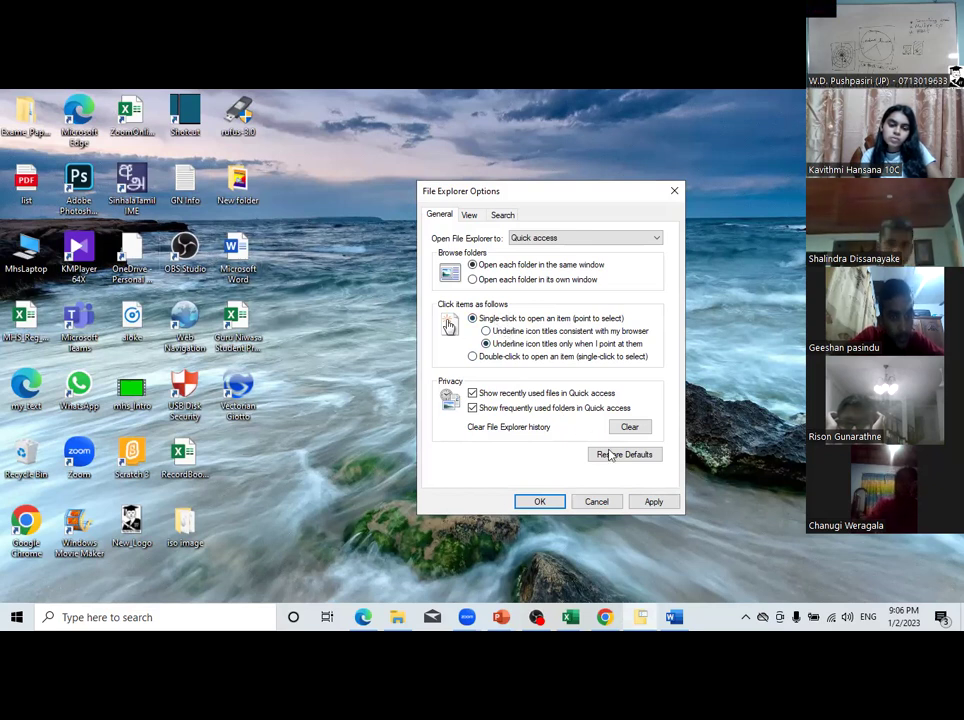
{"action": "left_click", "coordinate": [669, 501]}
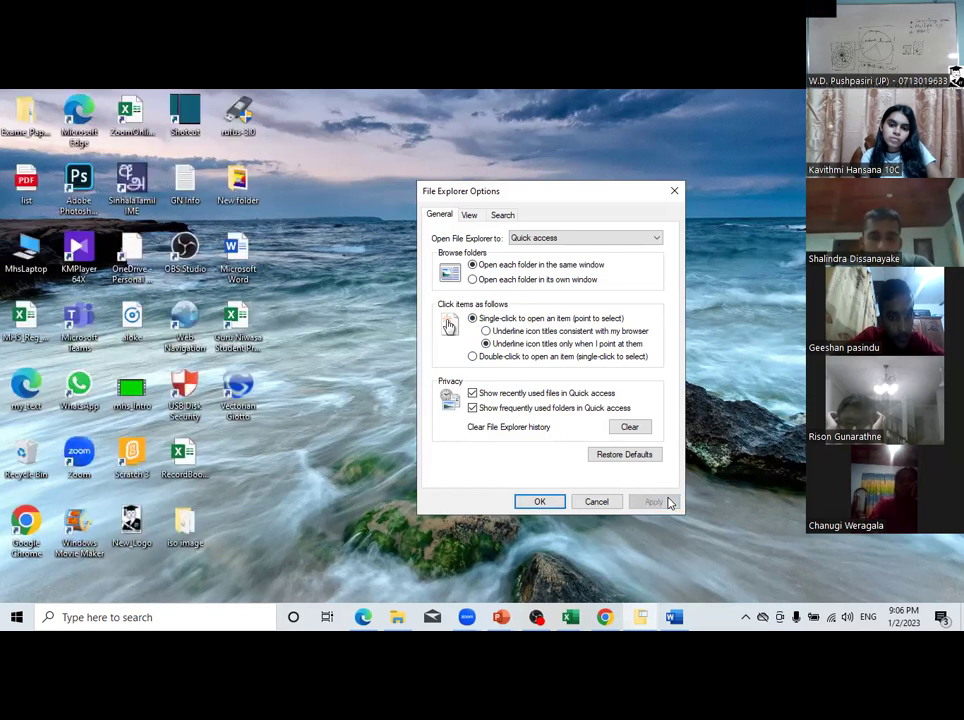
{"action": "left_click", "coordinate": [137, 120]}
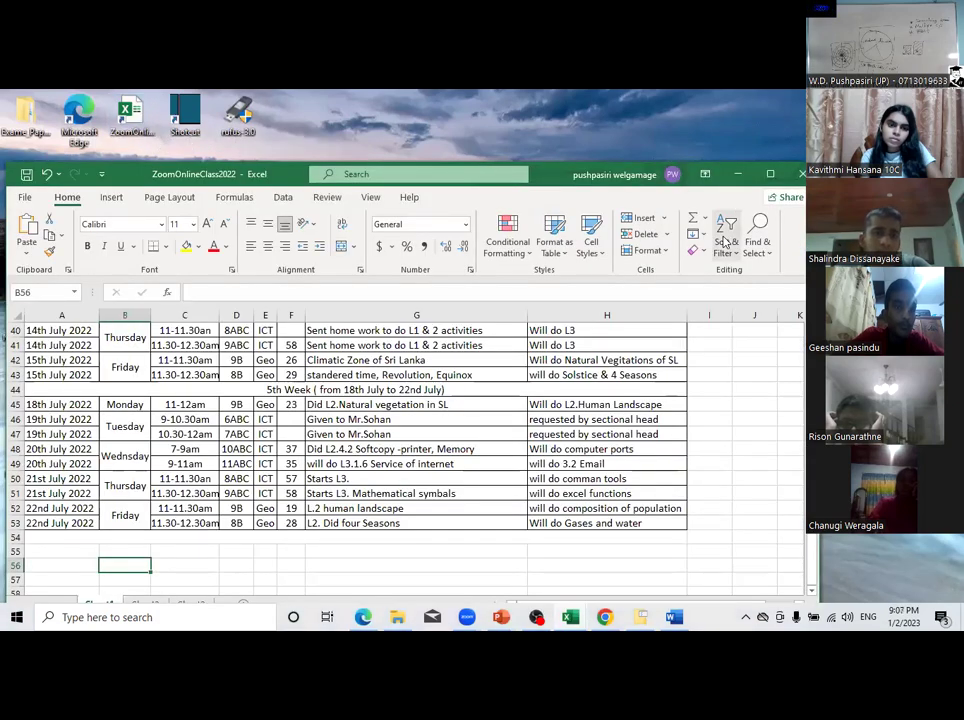
{"action": "left_click", "coordinate": [740, 181]}
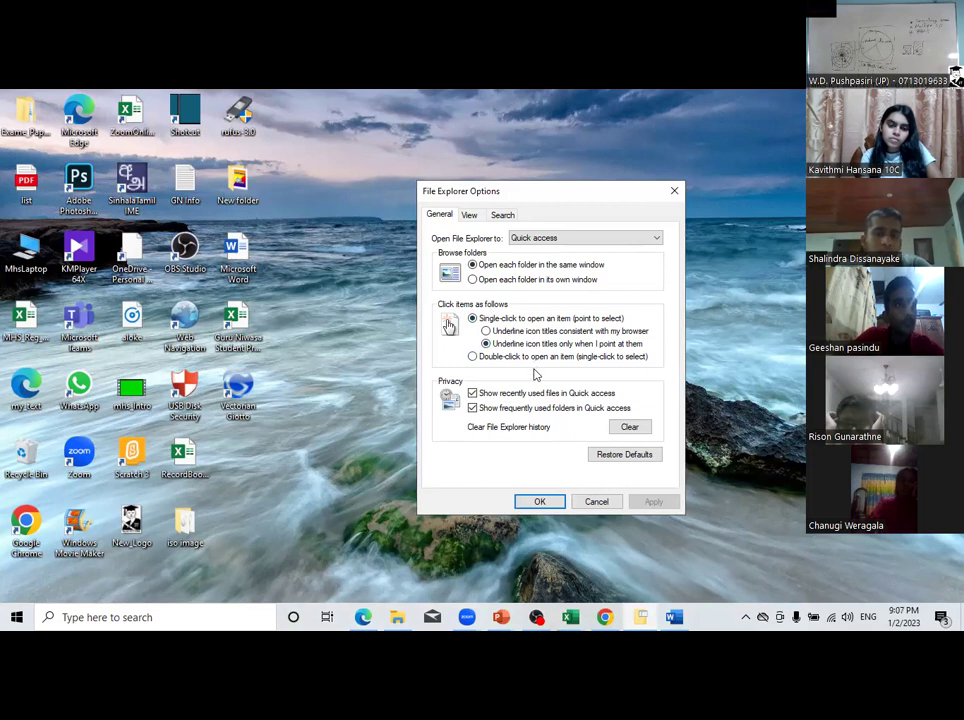
Select double-click to open an item and close File Explorer Options without applying
{"action": "left_click", "coordinate": [475, 357]}
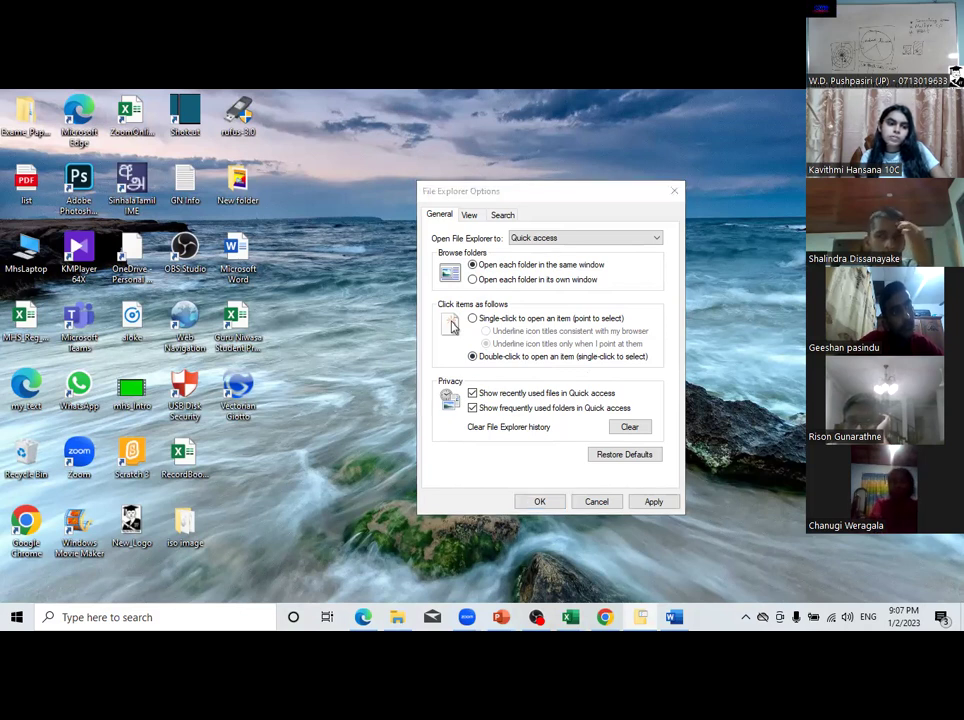
{"action": "left_click", "coordinate": [676, 188]}
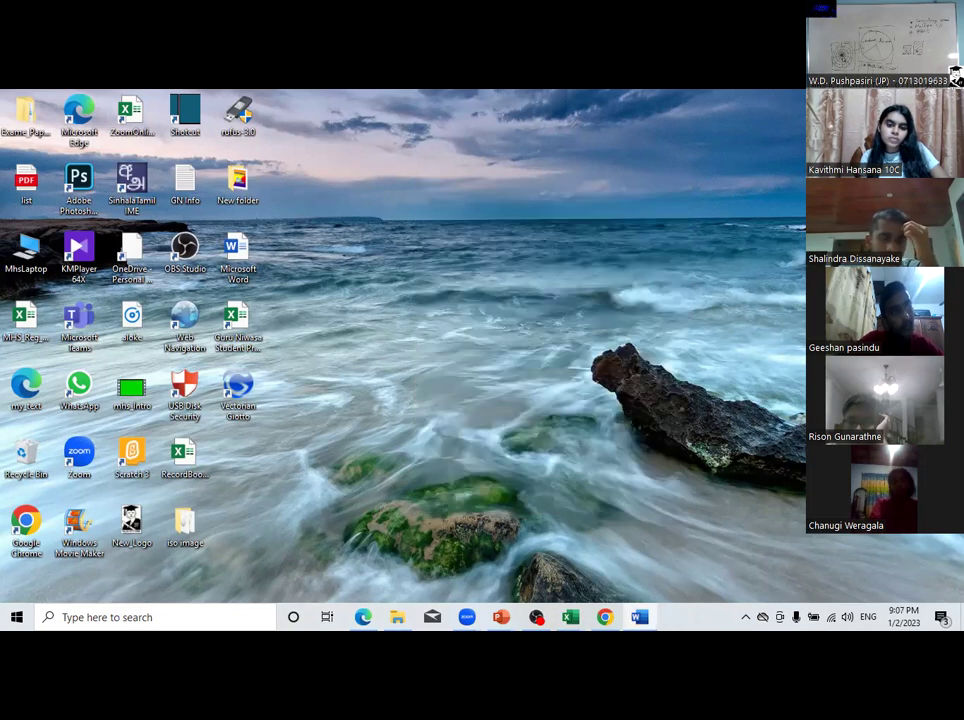
Switch to Gr10TxtBook_2018.pdf in Microsoft Edge and examine the file extension figure and the table of extensions and file types
{"action": "left_click", "coordinate": [364, 628]}
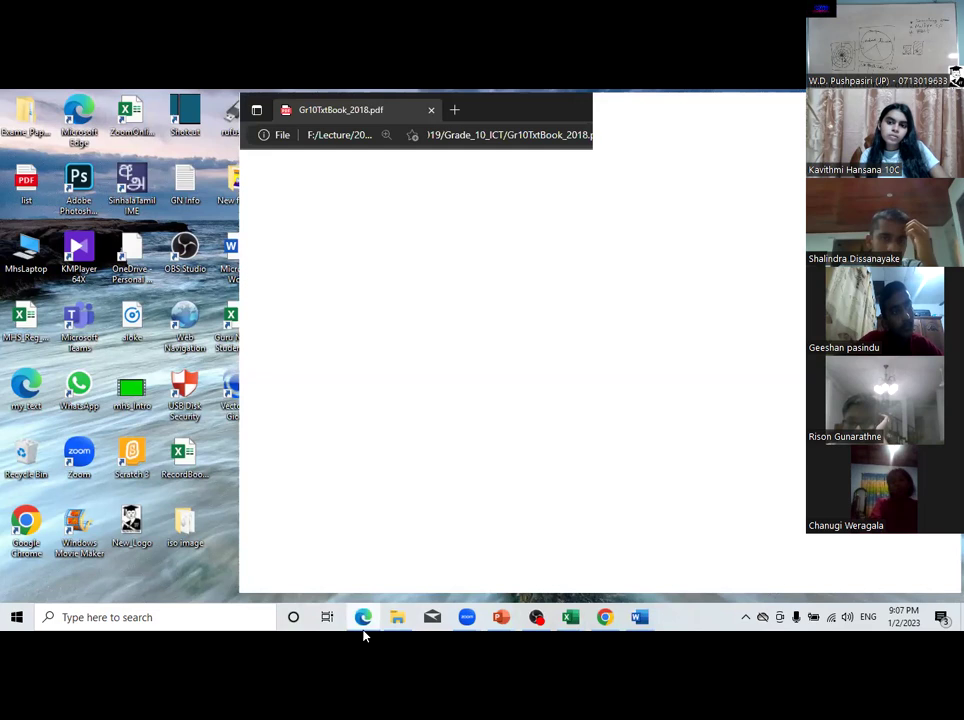
{"action": "scroll", "coordinate": [683, 448], "scroll_direction": "down", "scroll_amount": 1}
{"action": "scroll", "coordinate": [683, 448], "scroll_direction": "down", "scroll_amount": 10}
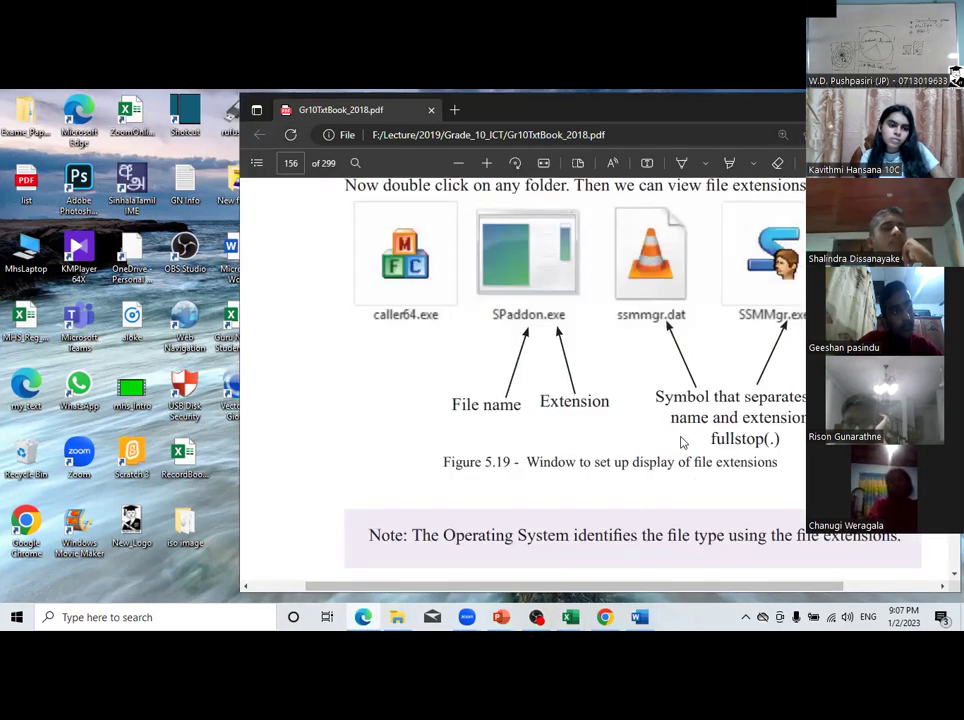
{"action": "scroll", "coordinate": [684, 434], "scroll_direction": "down", "scroll_amount": 3}
{"action": "scroll", "coordinate": [684, 437], "scroll_direction": "down", "scroll_amount": 2}
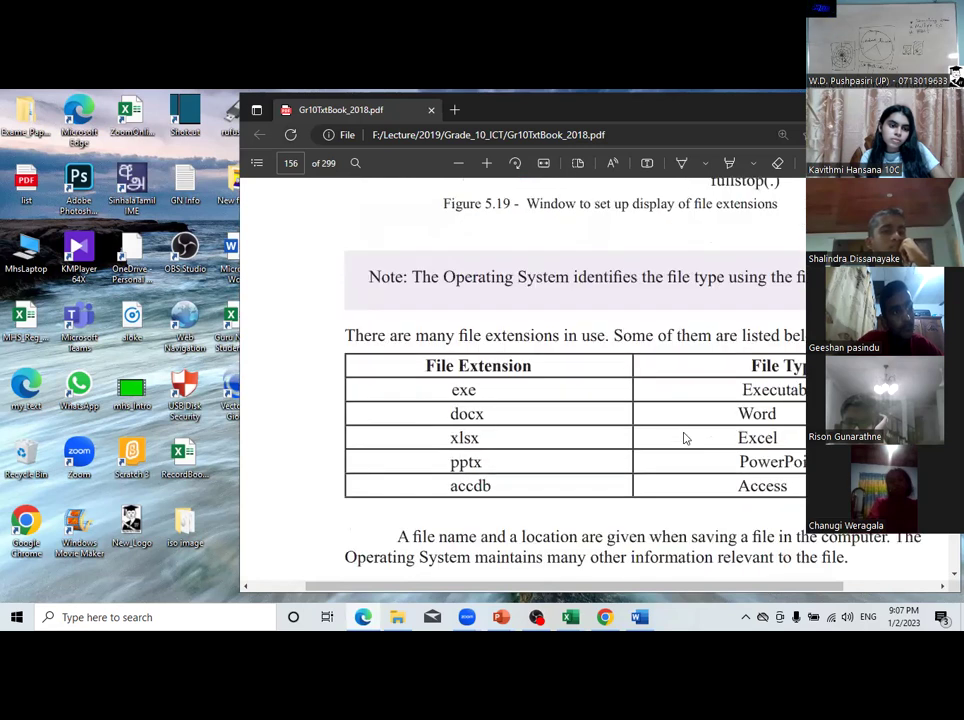